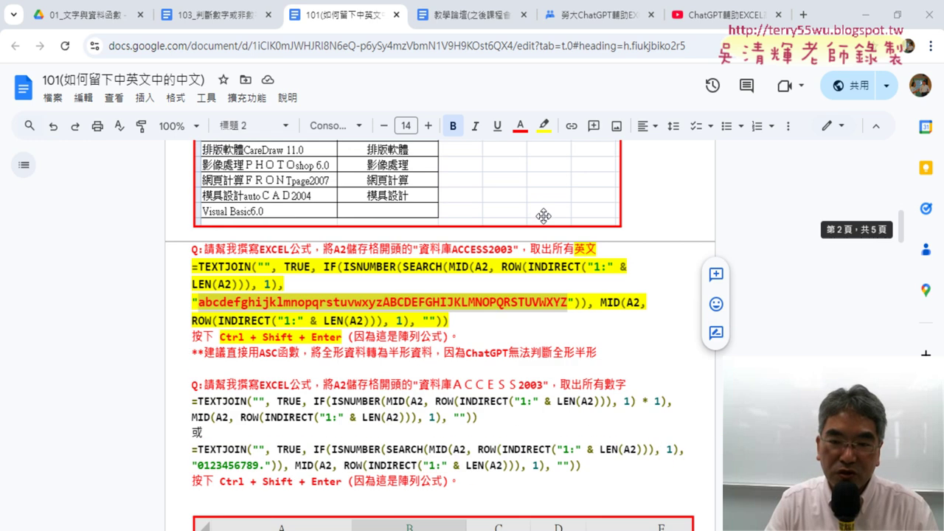
Select the full =TEXTJOIN letter-extraction formula in the 取出所有英文 section of the Google Docs notes
scroll(544, 215, "down", 2)
scroll(517, 222, "down", 1)
scroll(498, 225, "down", 1)
scroll(498, 225, "up", 3)
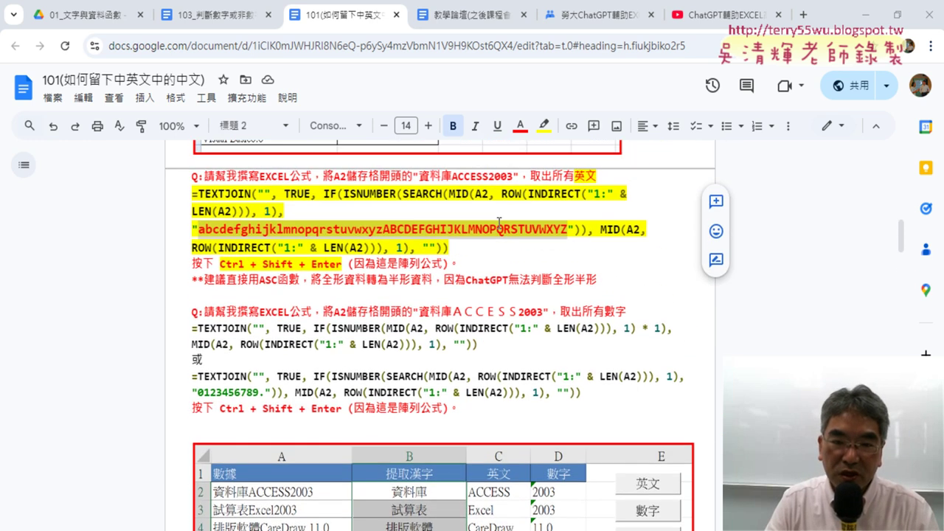
scroll(316, 253, "up", 1)
left_click_drag(464, 290, 189, 227)
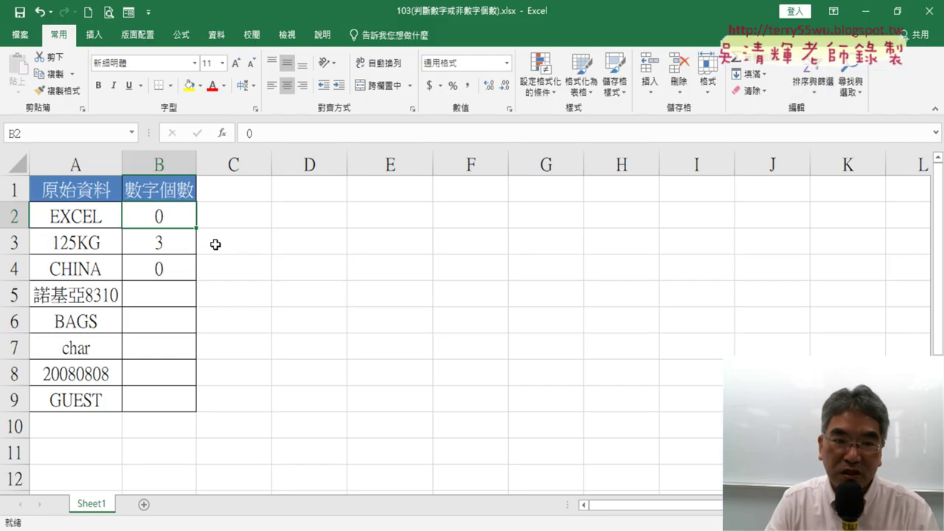
Enter the header 數字 in cell C1
left_click(230, 188)
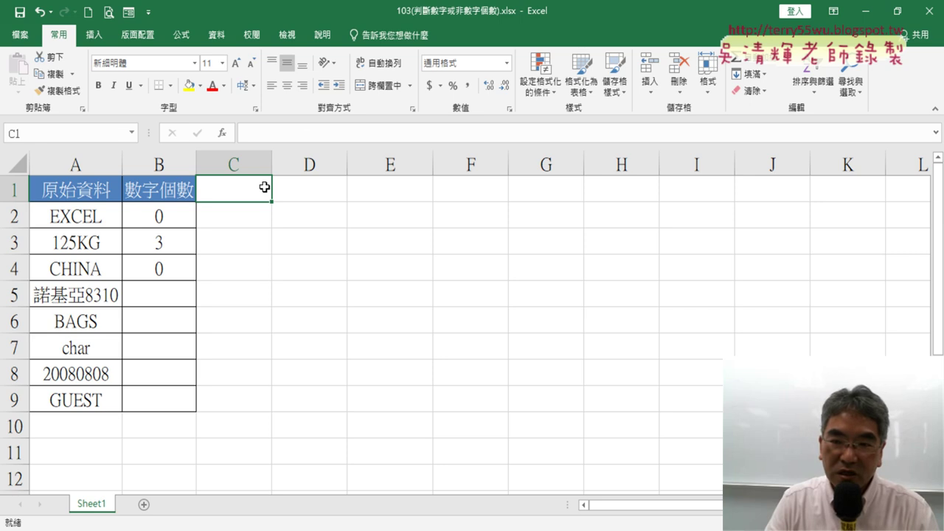
key("alt")
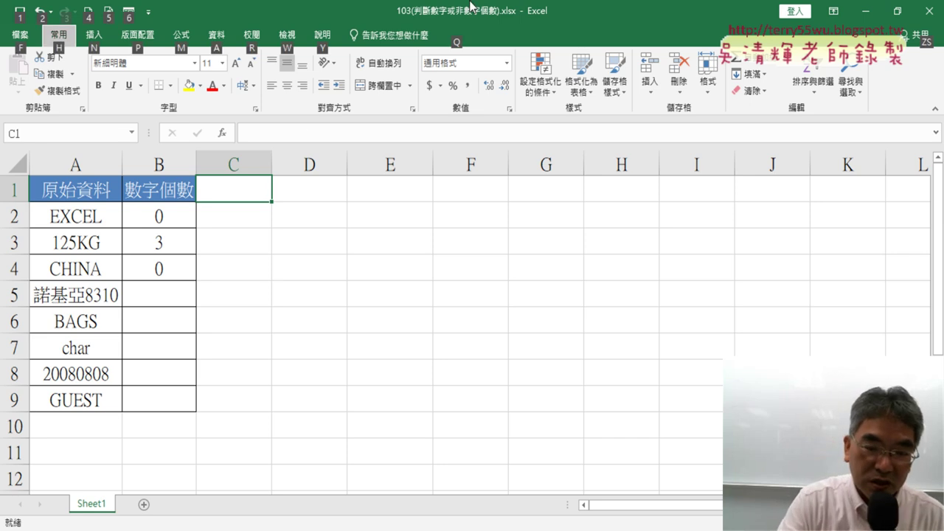
key("alt")
double_click(254, 190)
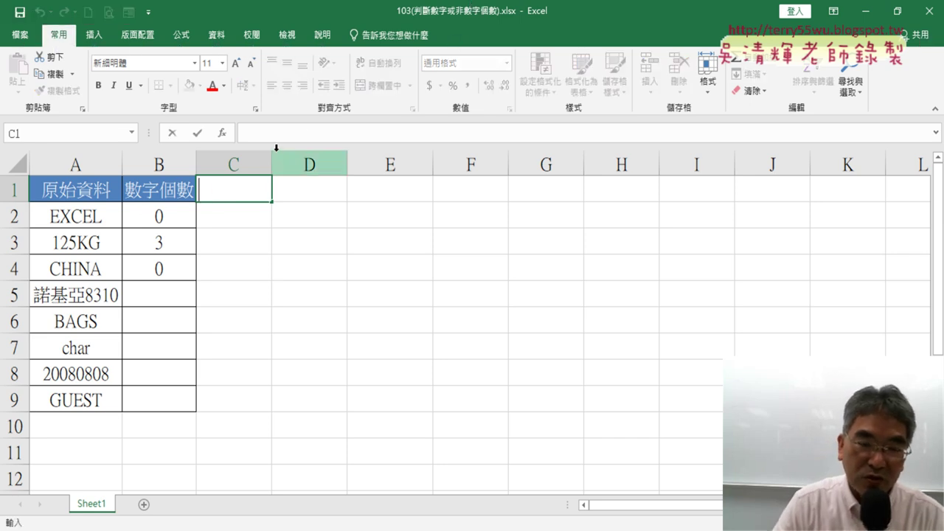
type("/")
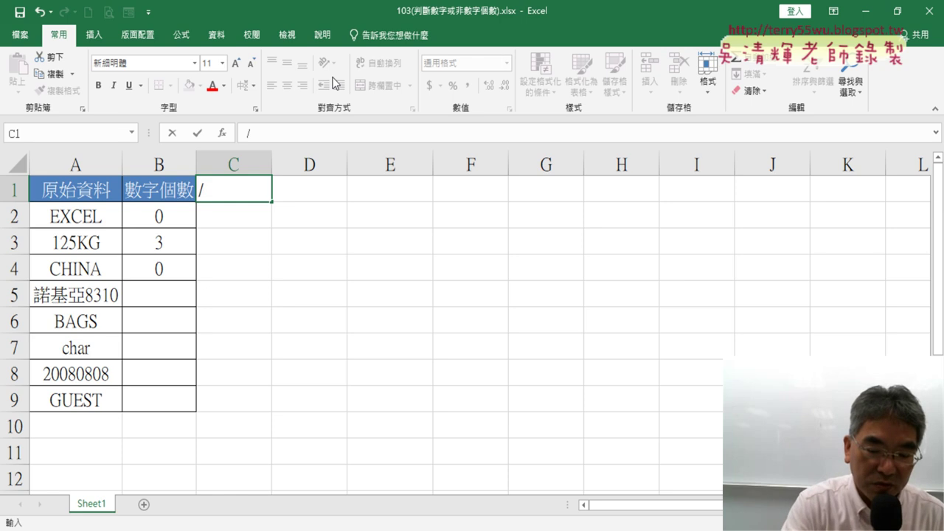
key("BackSpace")
type("數")
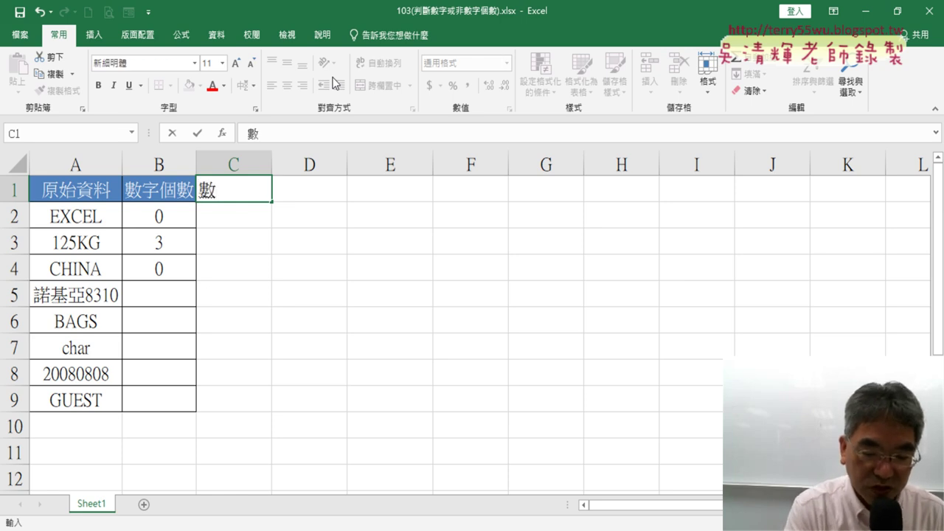
type("字")
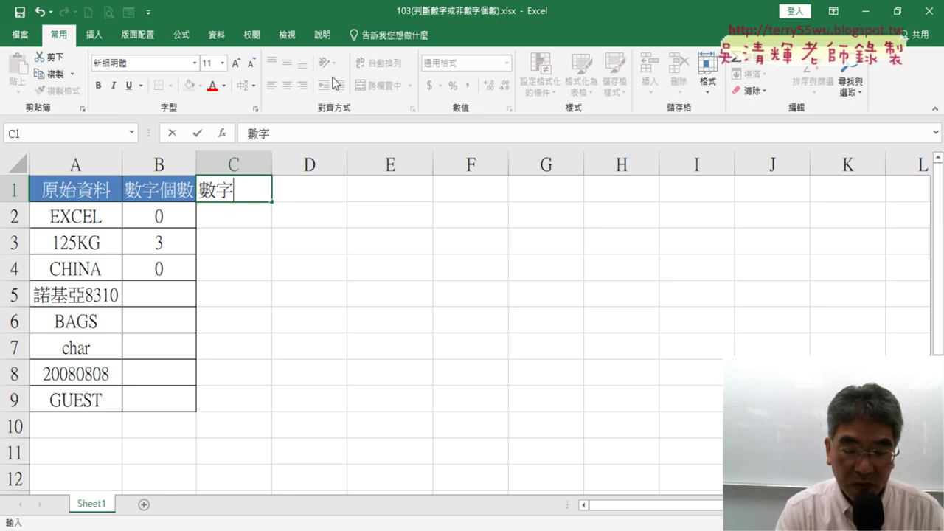
left_click(322, 192)
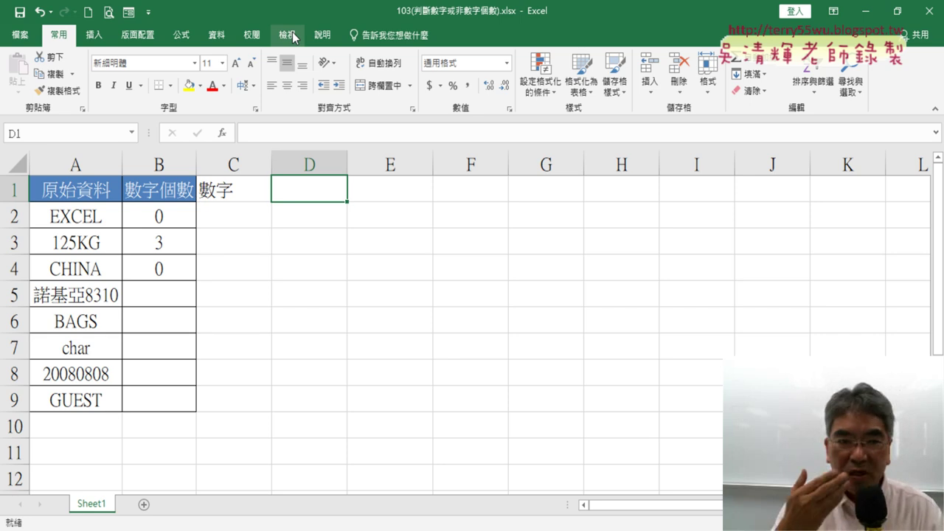
Copy B1's blue header formatting onto C1 with Format Painter, then select C2
left_click(152, 194)
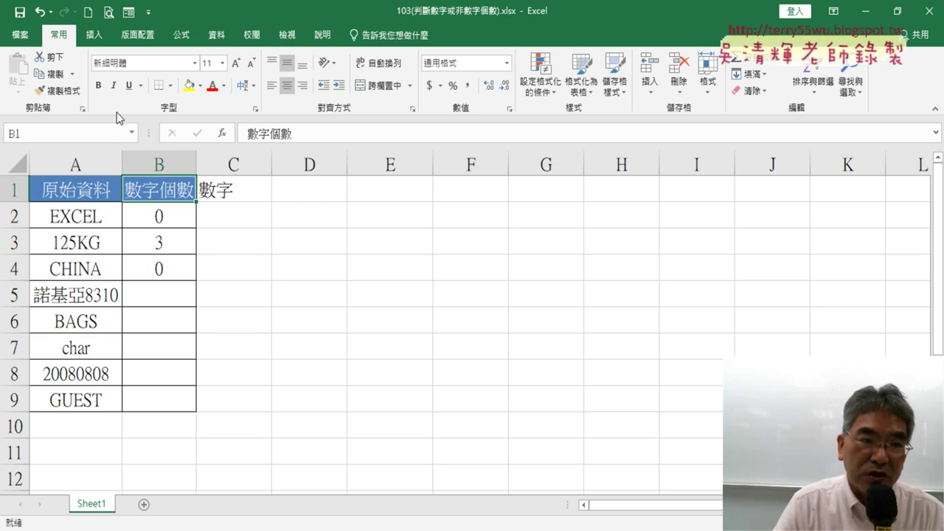
left_click(235, 195)
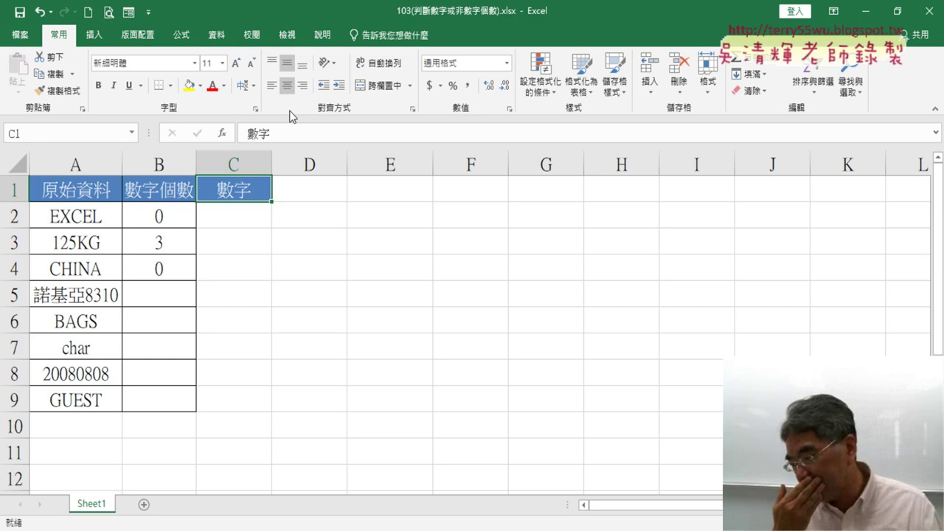
left_click(247, 217)
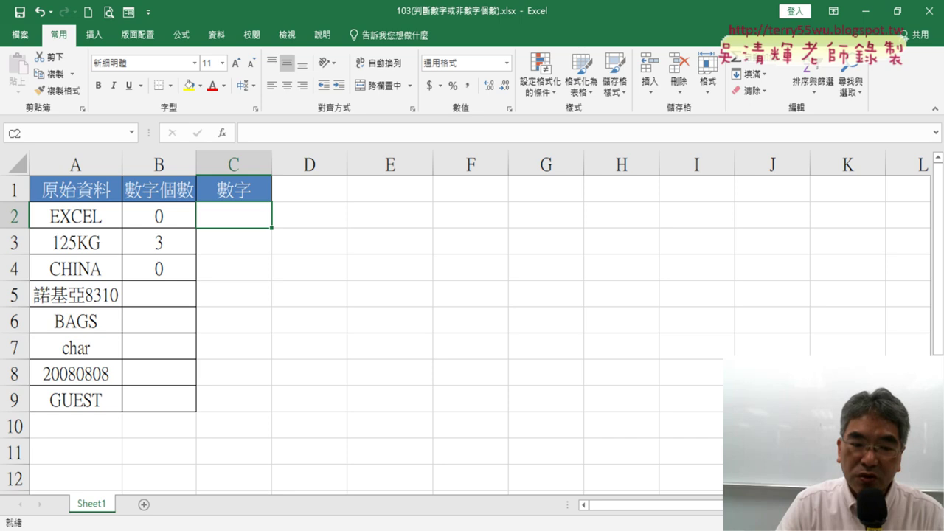
key("alt+Tab")
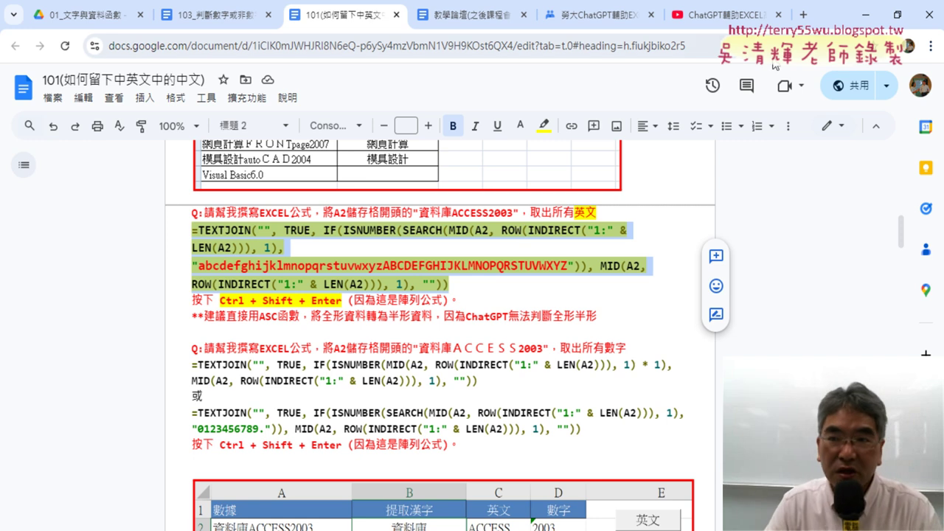
key("alt+Tab")
left_click(255, 134)
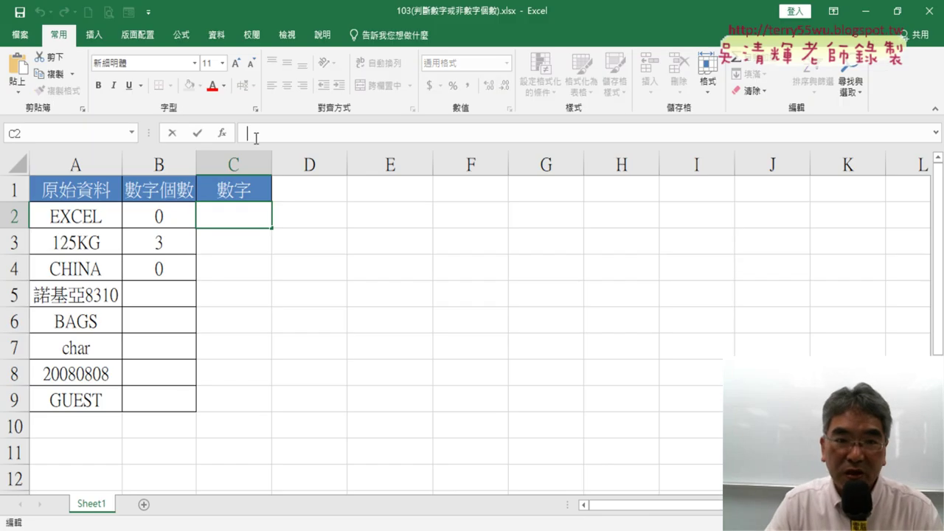
key("ctrl+v")
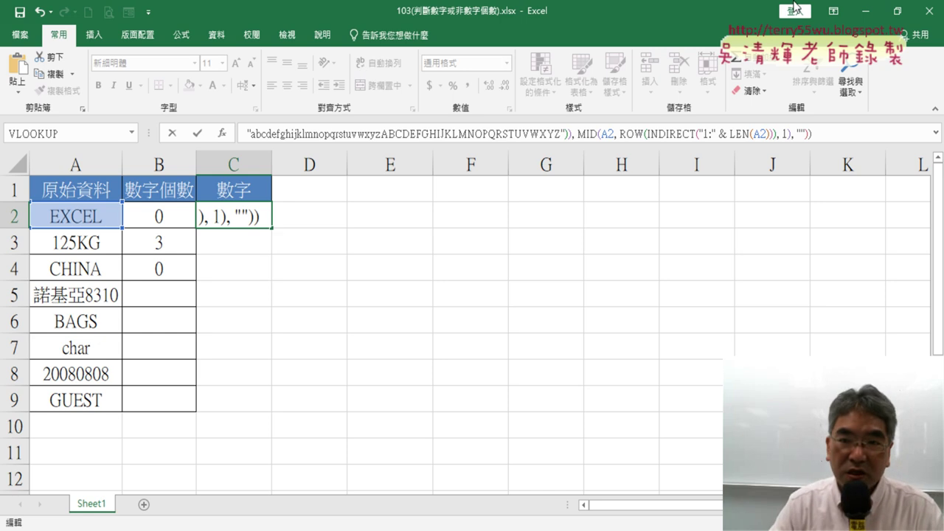
left_click(935, 133)
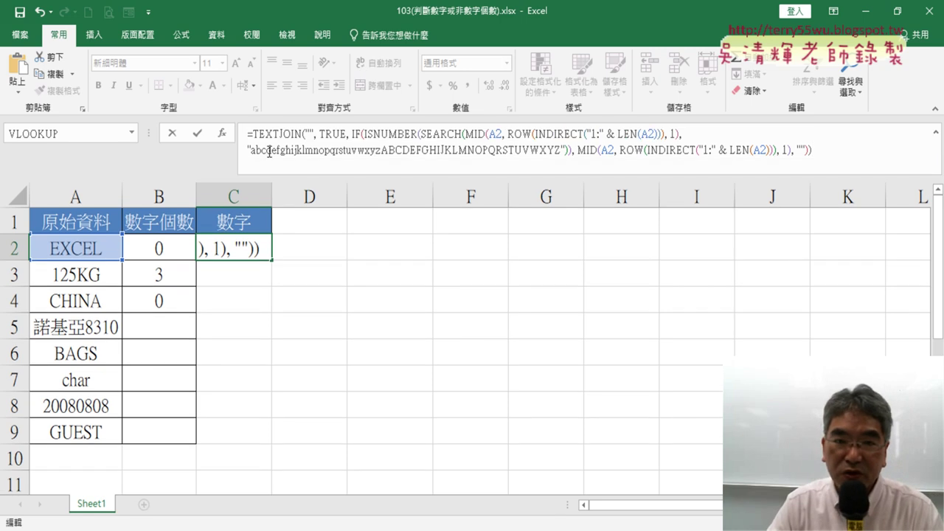
left_click_drag(252, 151, 559, 152)
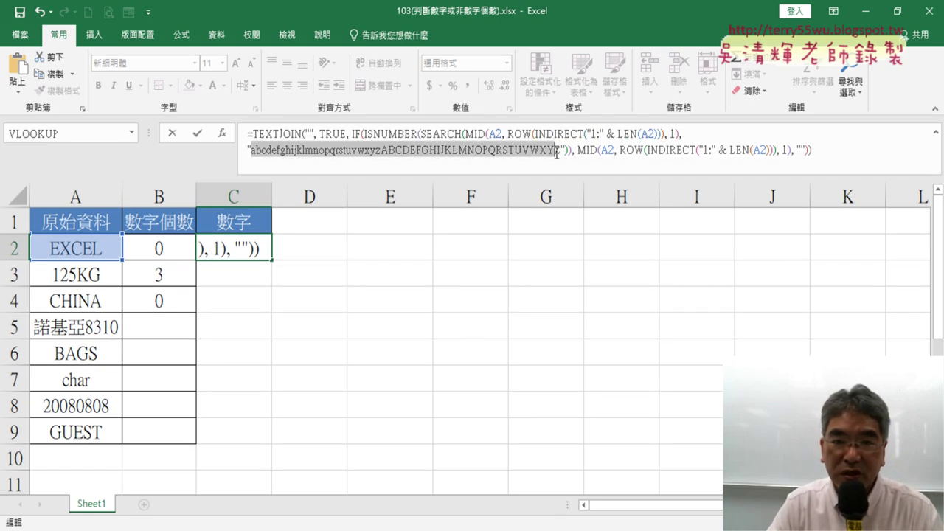
type("012345")
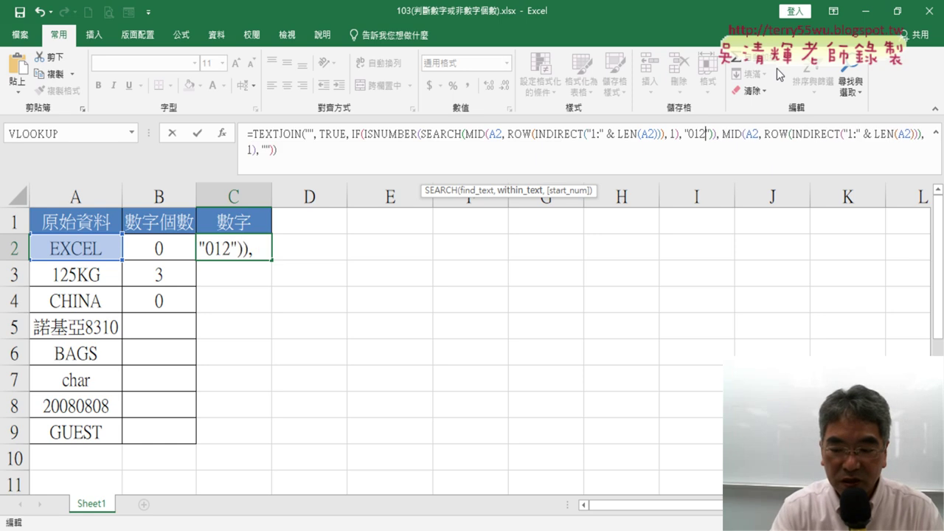
type("6789")
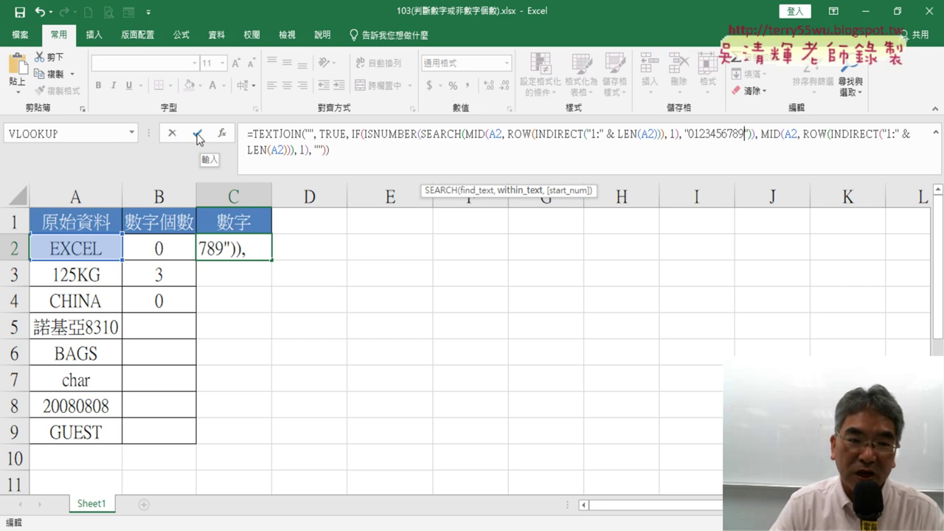
left_click(197, 137)
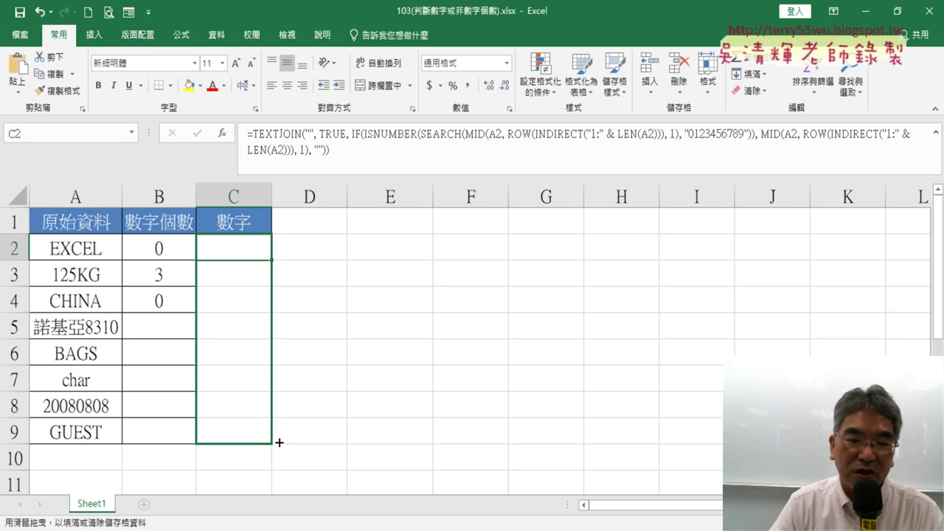
Re-enter C2 as an array formula and fill it to C9, giving 125, 8310 and 20080808
left_click_drag(270, 260, 275, 442)
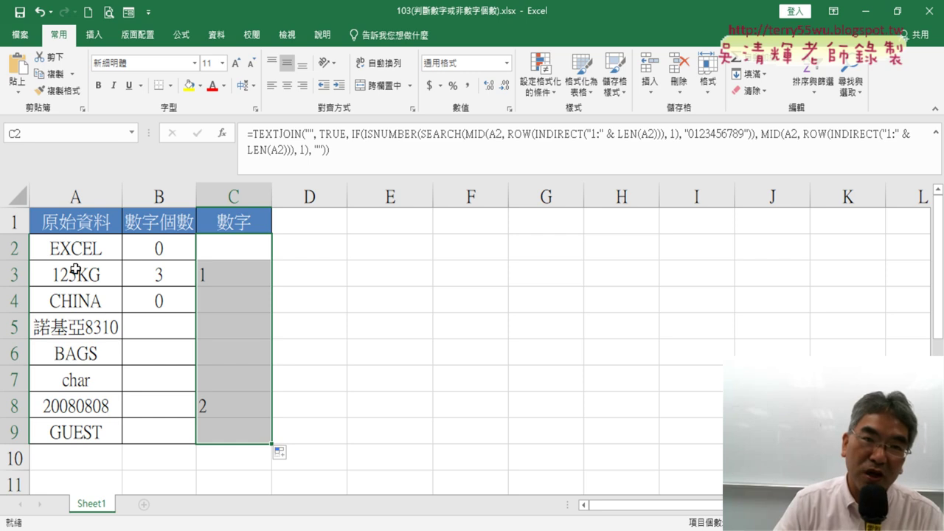
left_click(234, 250)
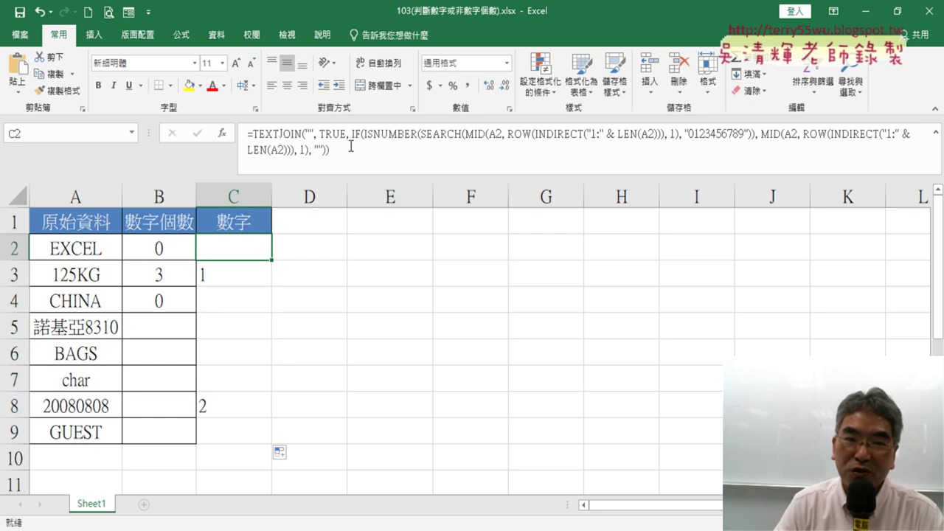
left_click(354, 146)
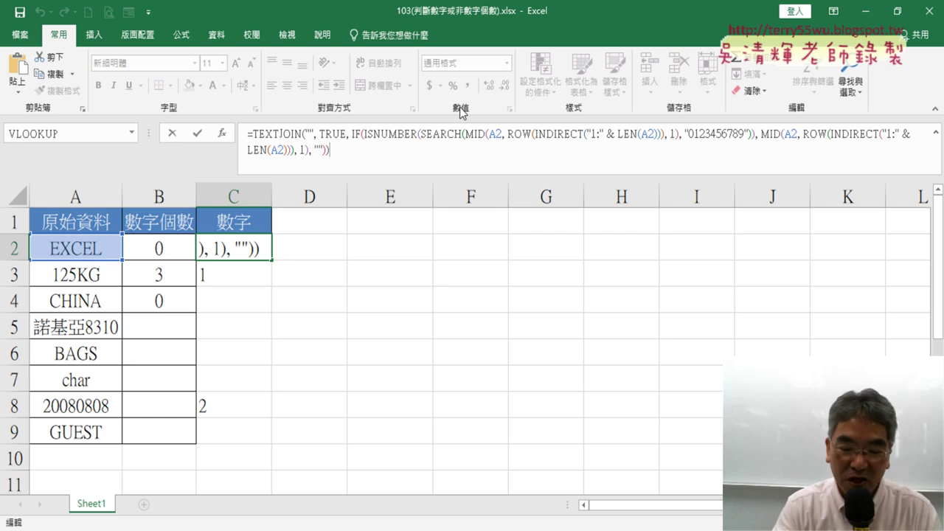
key("ctrl+shift+Return")
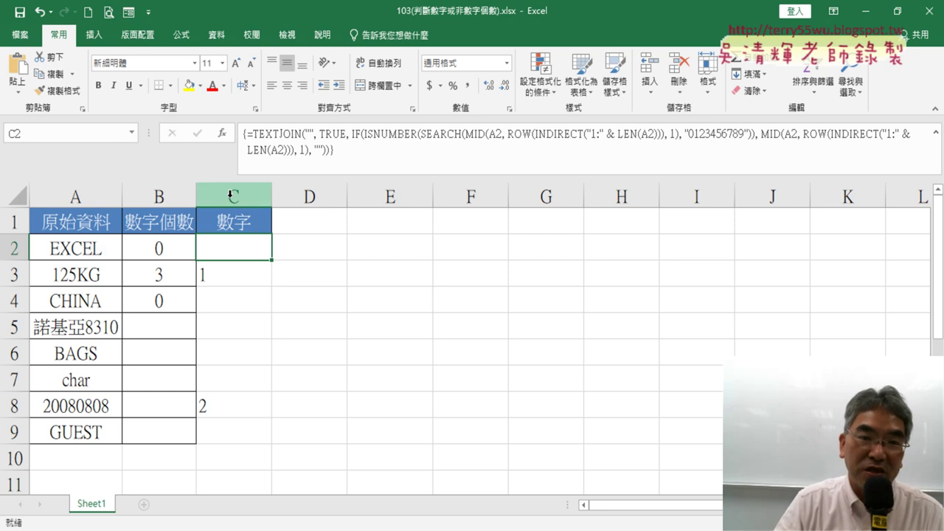
left_click_drag(271, 259, 270, 446)
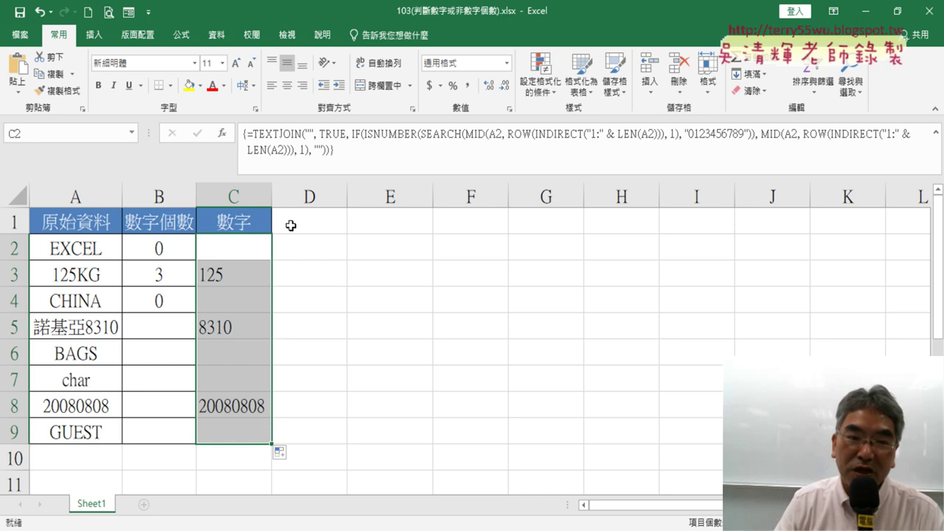
left_click_drag(160, 227, 265, 225)
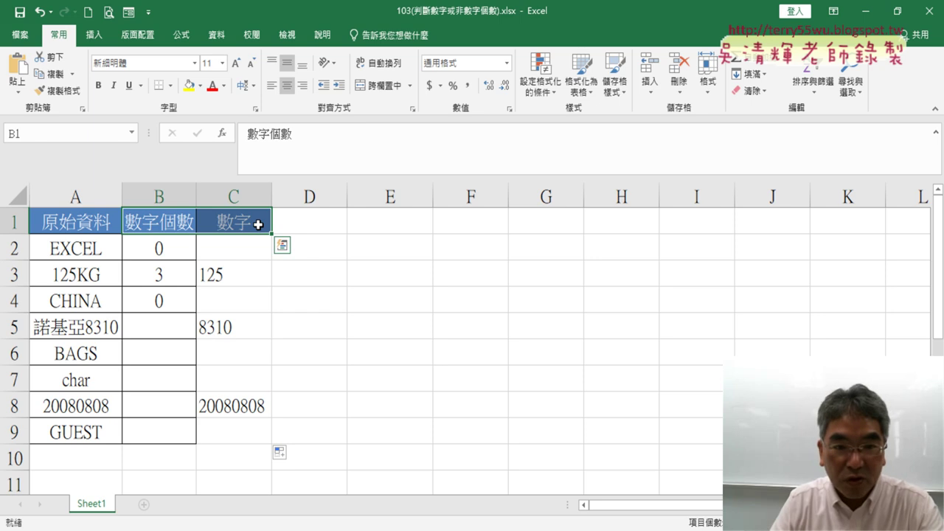
Copy the B1:C1 headers into D1:E1 and rename D1 to 英文個數
key("ctrl+c")
left_click(317, 223)
key("ctrl+v")
double_click(300, 229)
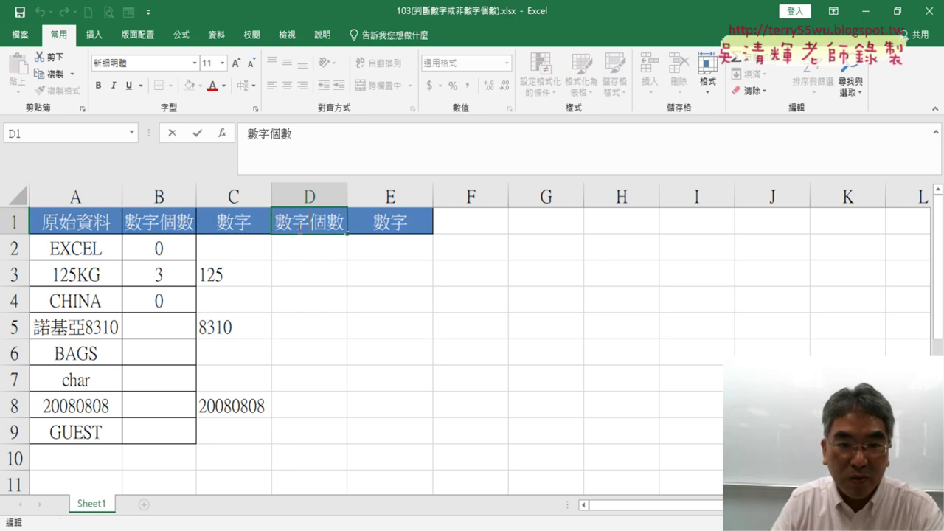
left_click_drag(309, 221, 276, 221)
type("應")
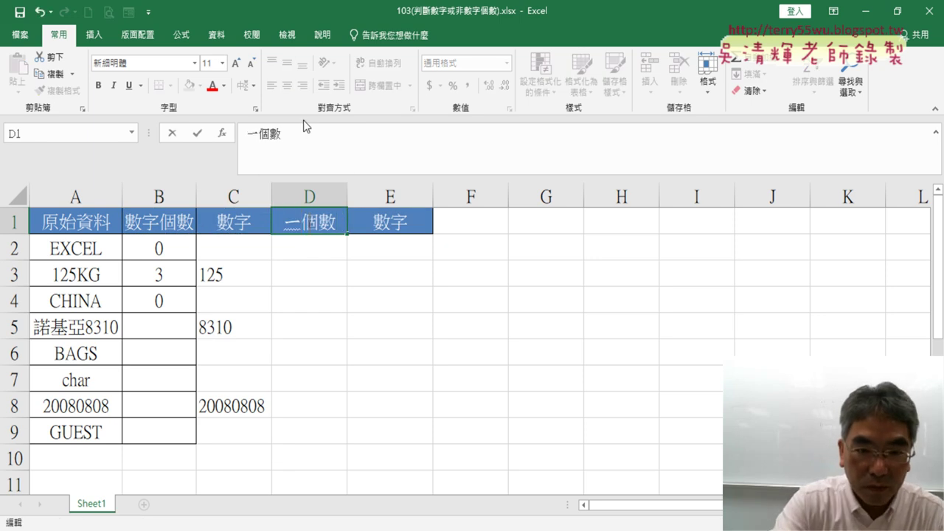
type("英文")
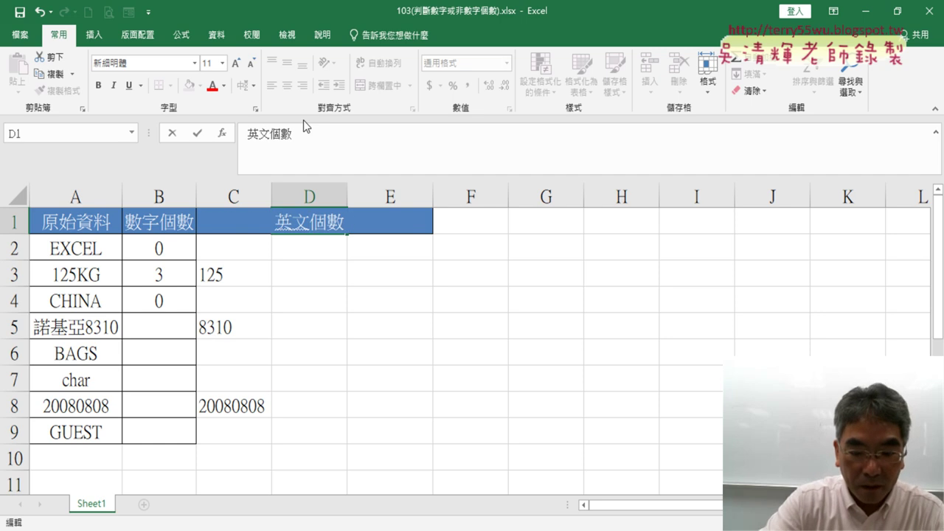
key("shift+Left")
key("shift+Left")
key("ctrl+c")
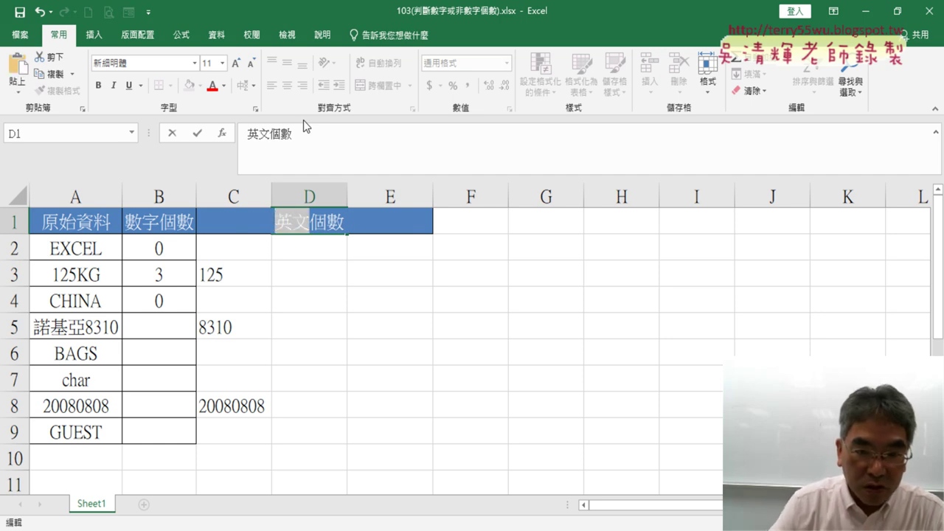
left_click(197, 133)
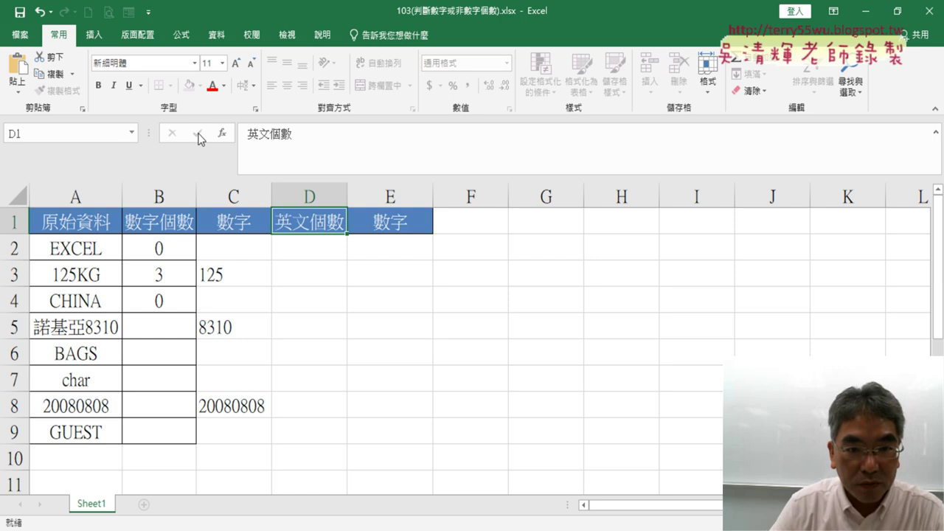
Change the E1 header to 英文, check the Google Docs notes, and begin editing E2
double_click(404, 219)
key("shift+Left")
key("shift+Left")
key("ctrl+v")
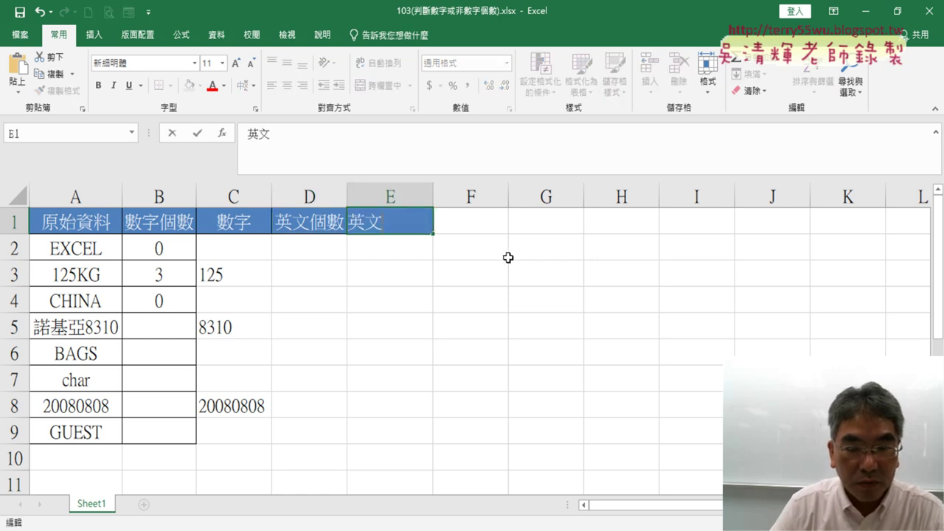
left_click(465, 276)
left_click(407, 268)
left_click(418, 237)
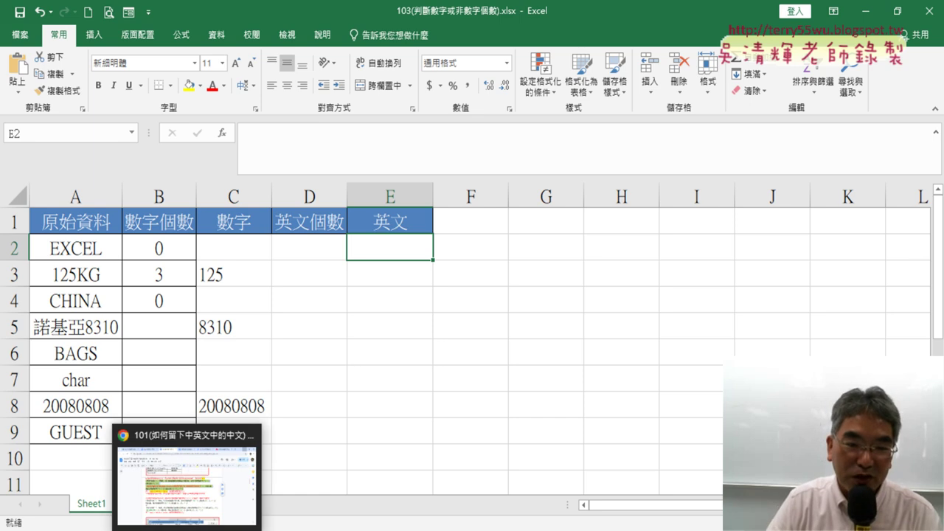
left_click(224, 460)
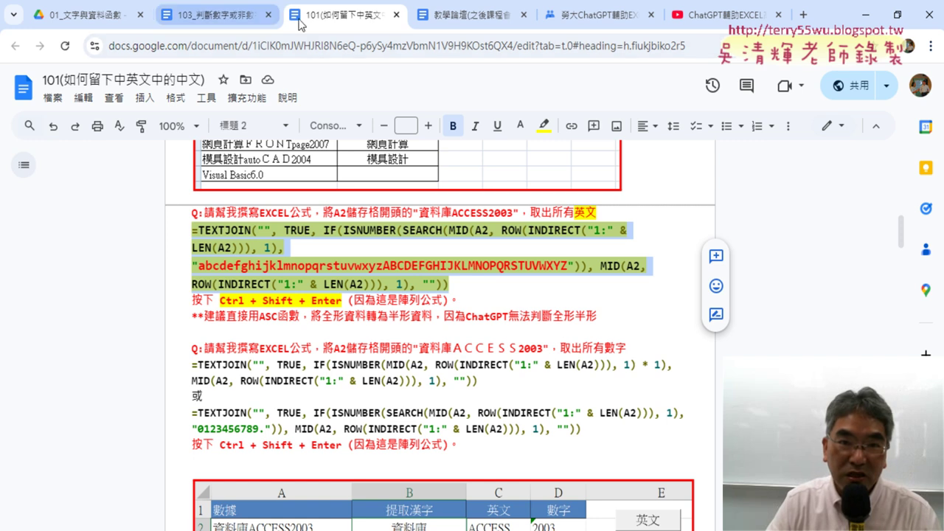
left_click(866, 14)
left_click(347, 150)
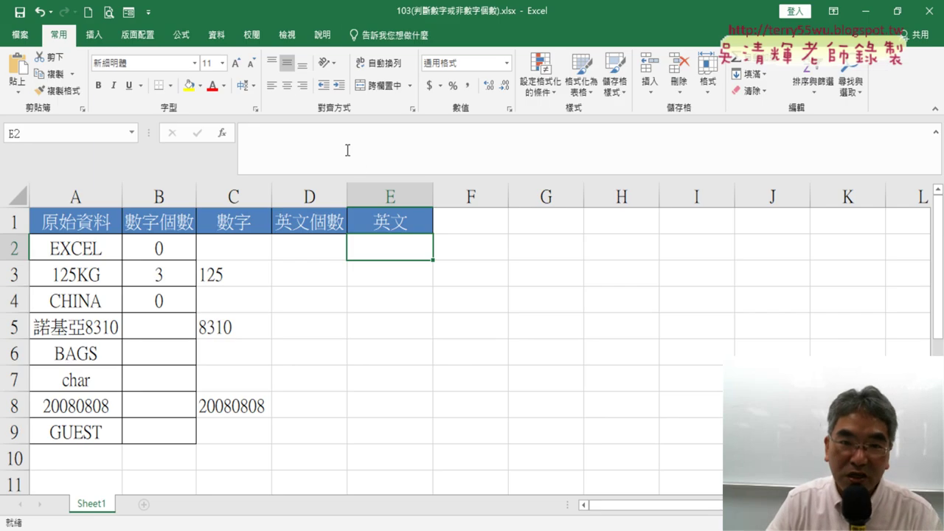
Enter the letter-extracting TEXTJOIN array formula in E2 and fill it to E8, yielding EXCEL, KG, BAGS
key("ctrl+v")
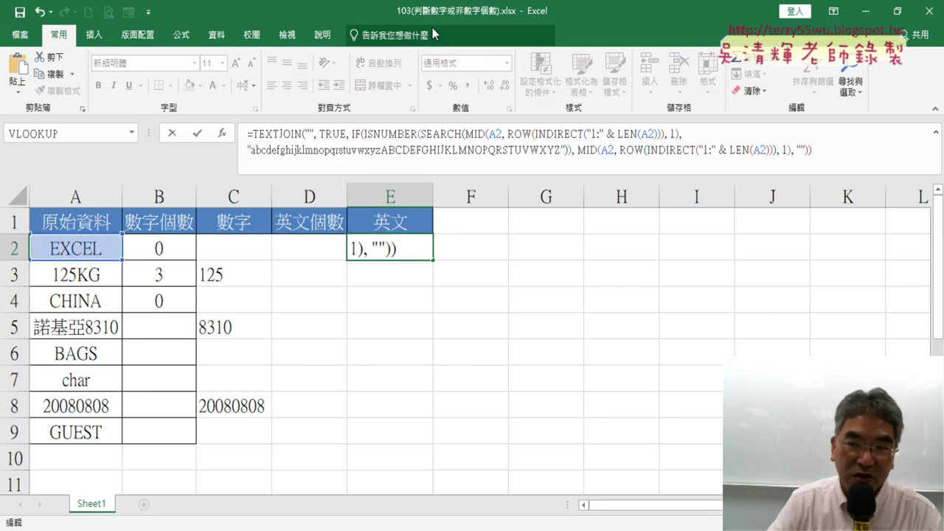
key("ctrl+shift+Return")
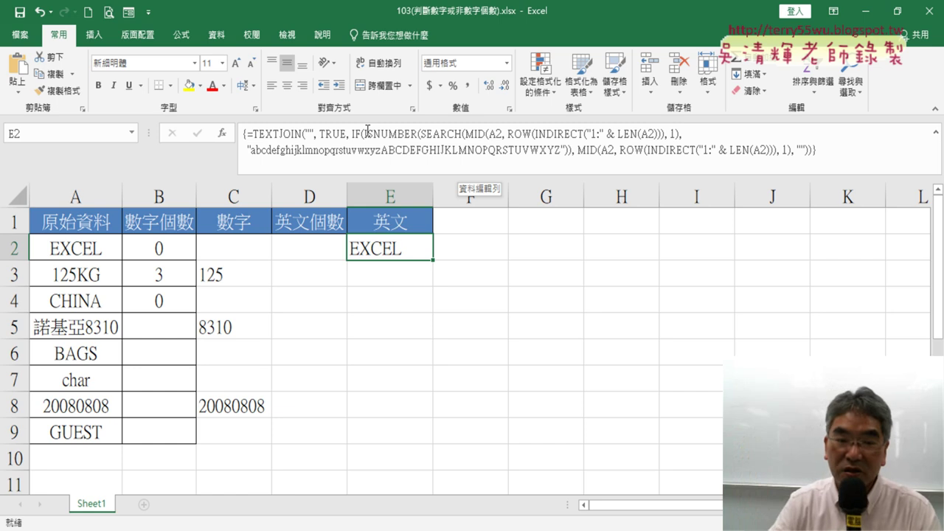
left_click_drag(440, 260, 421, 413)
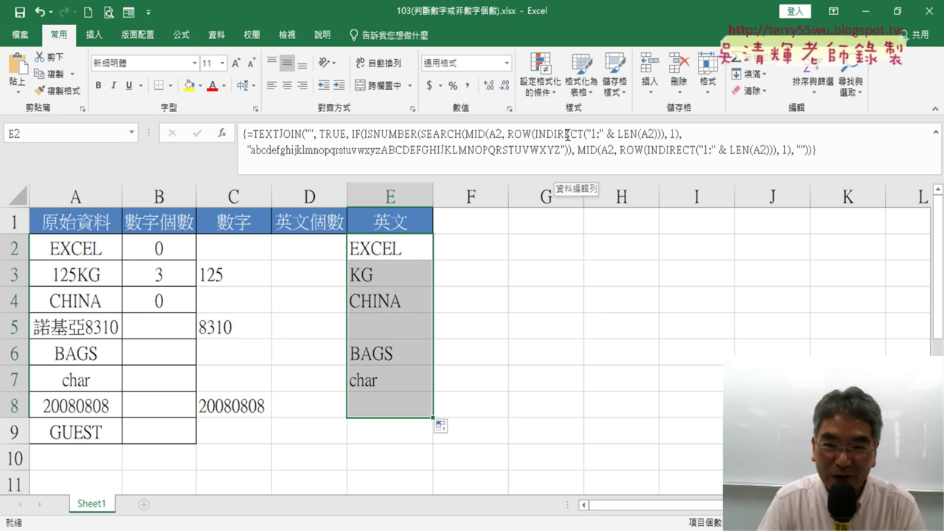
left_click_drag(574, 148, 812, 150)
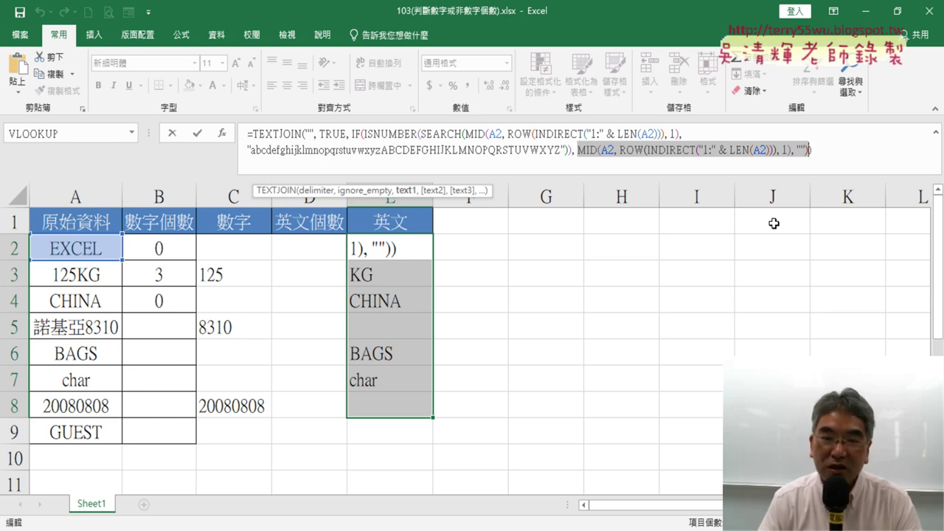
left_click(848, 160)
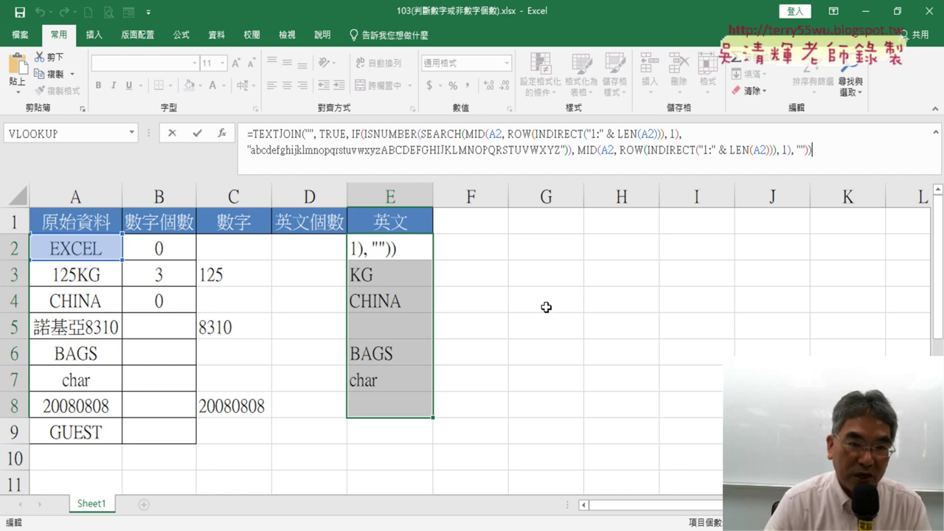
key("ctrl+shift+Return")
left_click(536, 379)
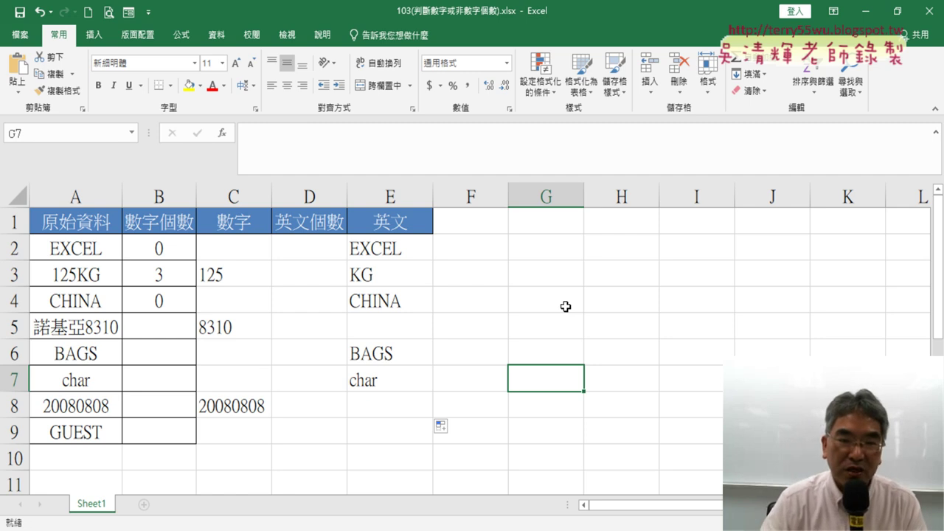
Delete the digit counts in B2:B9
left_click_drag(162, 249, 165, 435)
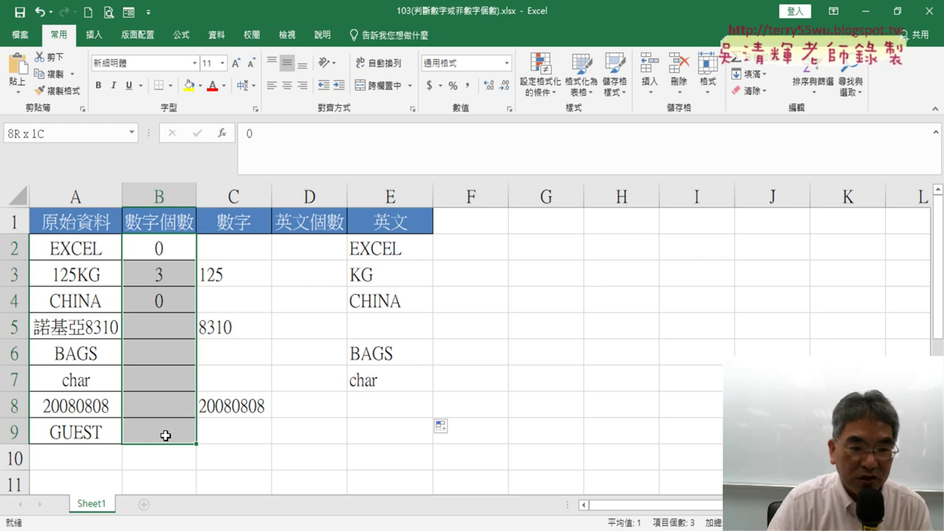
key("Delete")
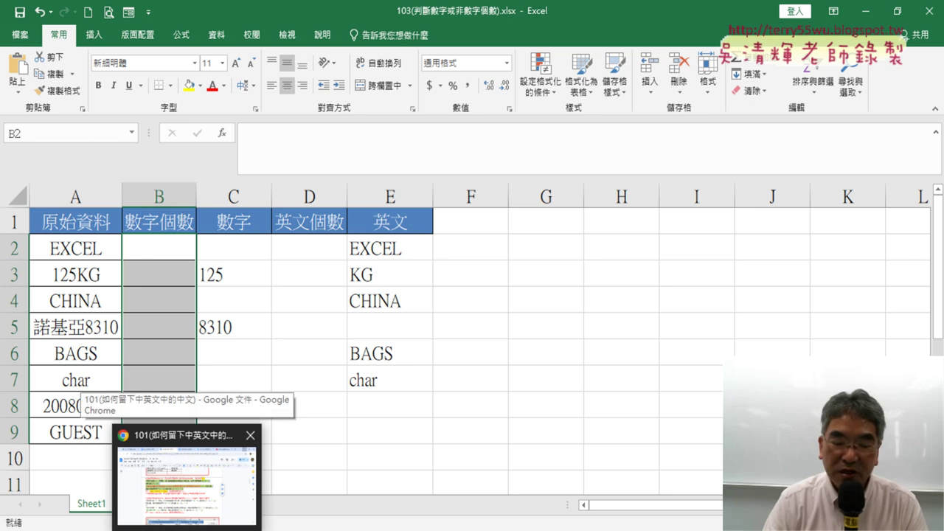
left_click(195, 514)
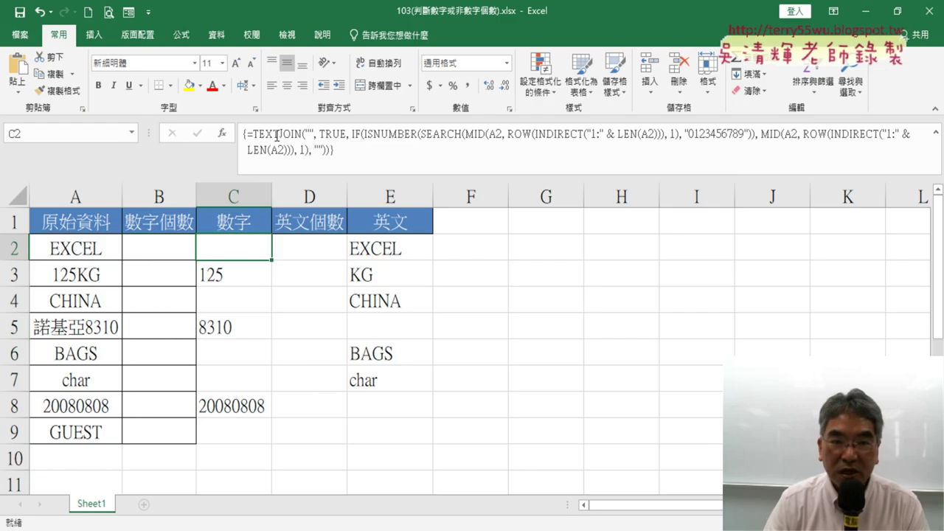
Select TEXTJOIN in C2's formula and switch to the Google Docs notes
left_click_drag(253, 134, 304, 133)
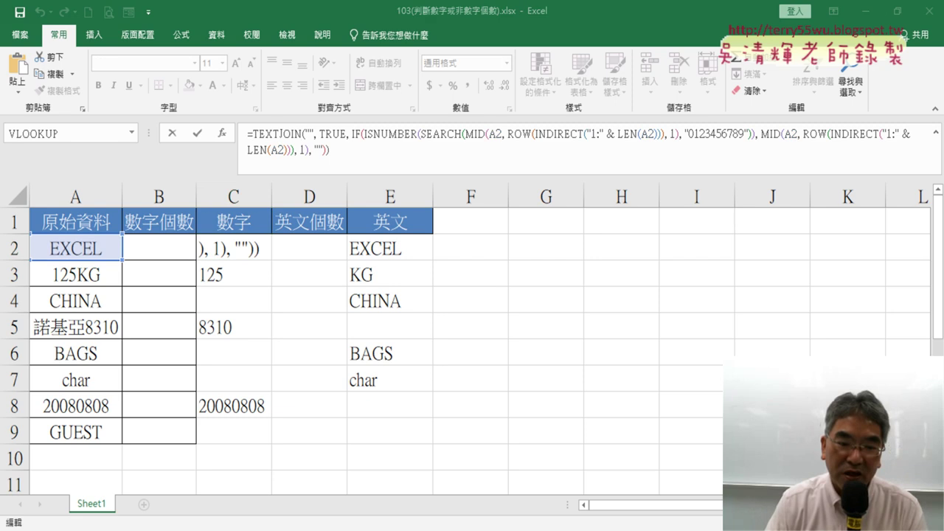
key("alt+Tab")
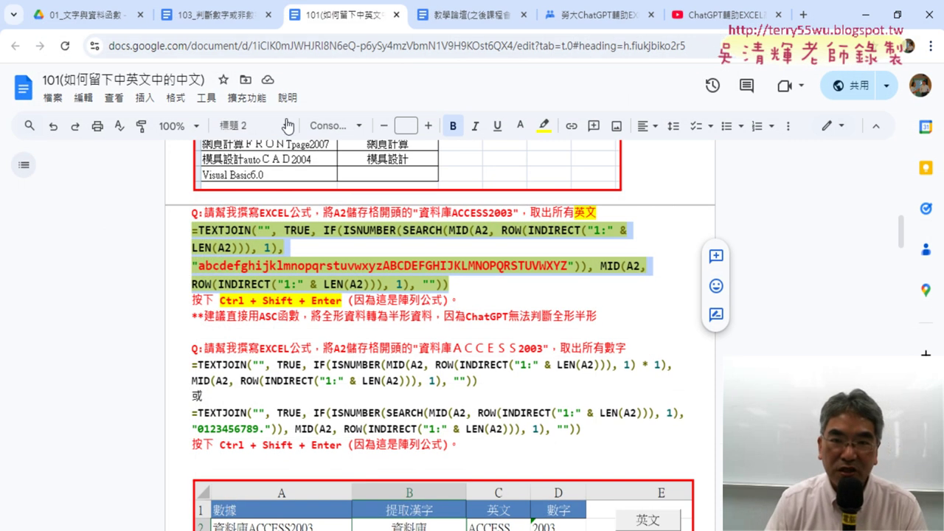
Open the shared ChatGPT conversation link in the 103_判斷數字或非數字個數 document
left_click(213, 17)
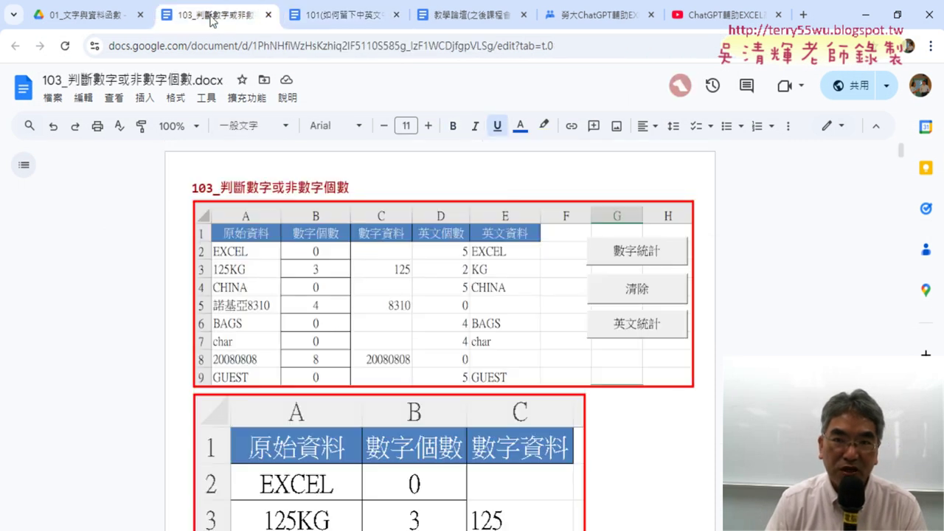
scroll(314, 279, "down", 5)
scroll(314, 280, "down", 3)
left_click(327, 287)
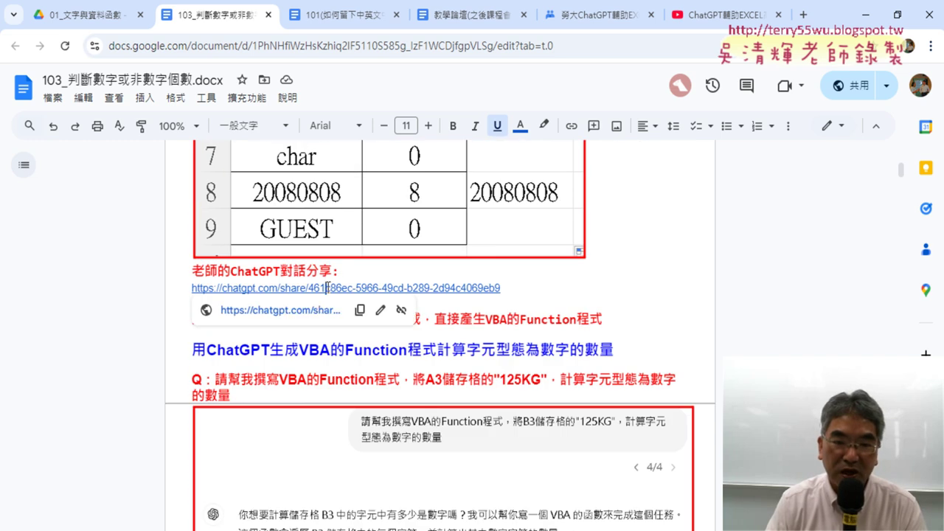
left_click(313, 312)
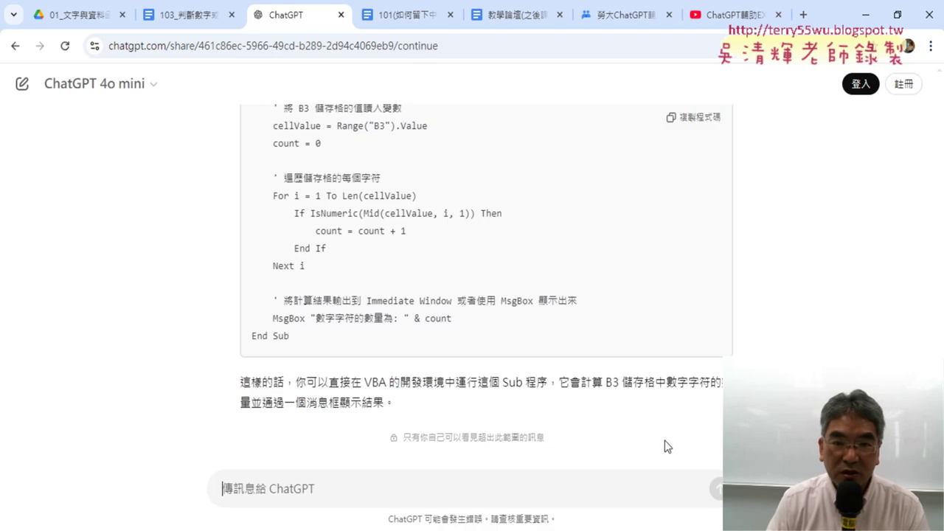
Sign in to ChatGPT with a Google account and start a new message
left_click(860, 84)
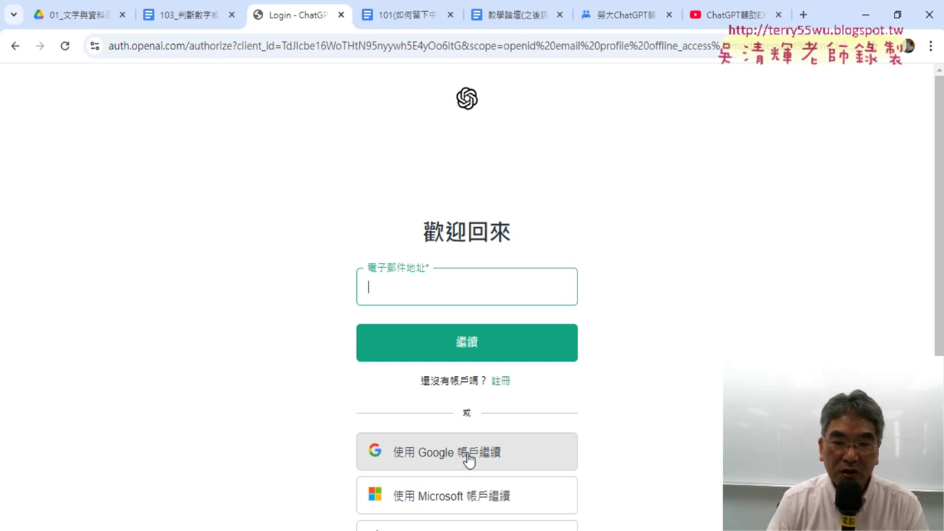
left_click(467, 459)
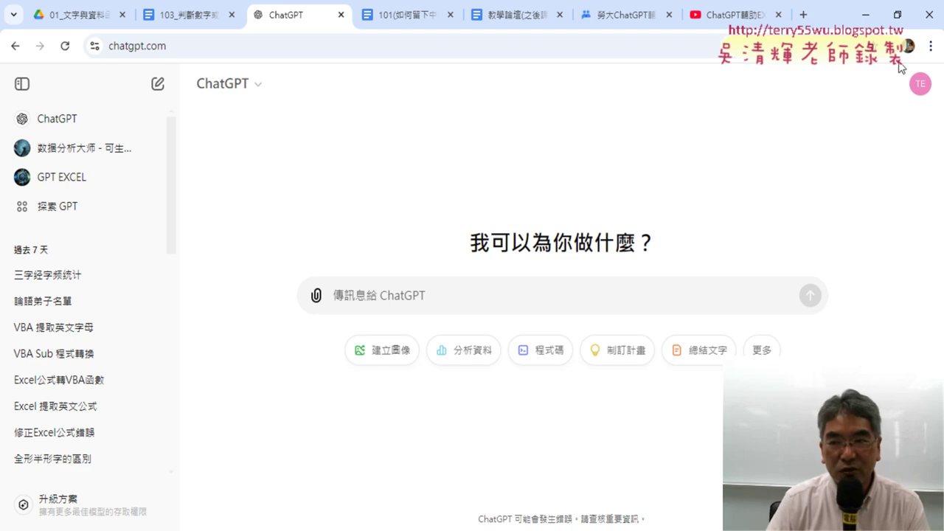
left_click(866, 15)
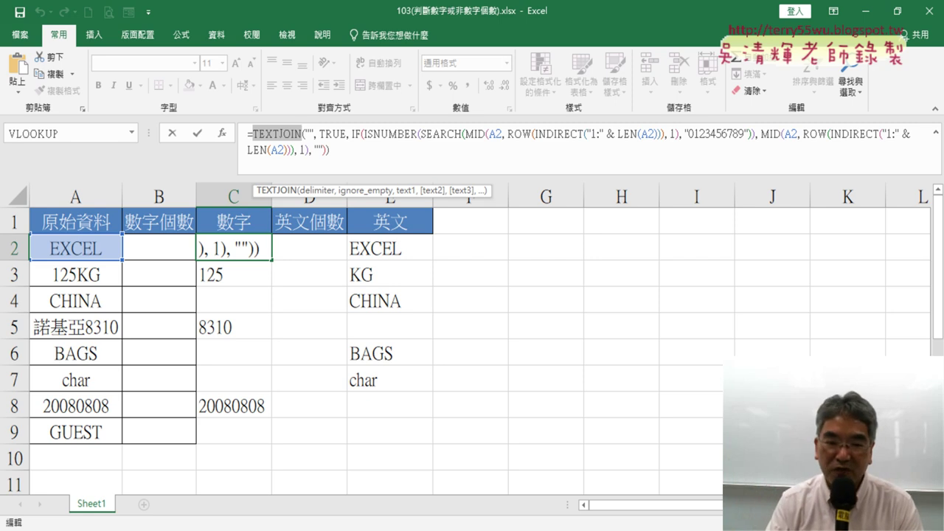
left_click(220, 525)
left_click(421, 287)
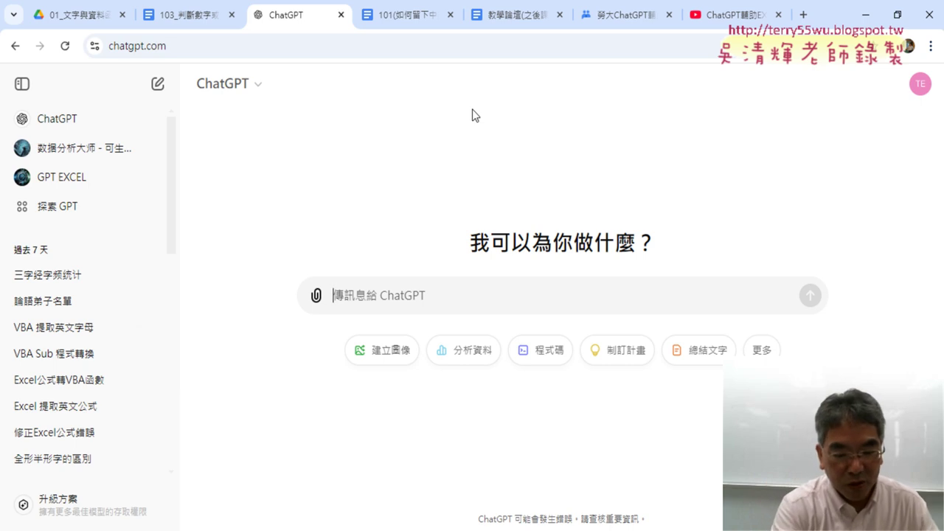
Type the request 幫我將EXCEL公式改為VBA的FUNCTION程式 in the ChatGPT prompt box
type("b0")
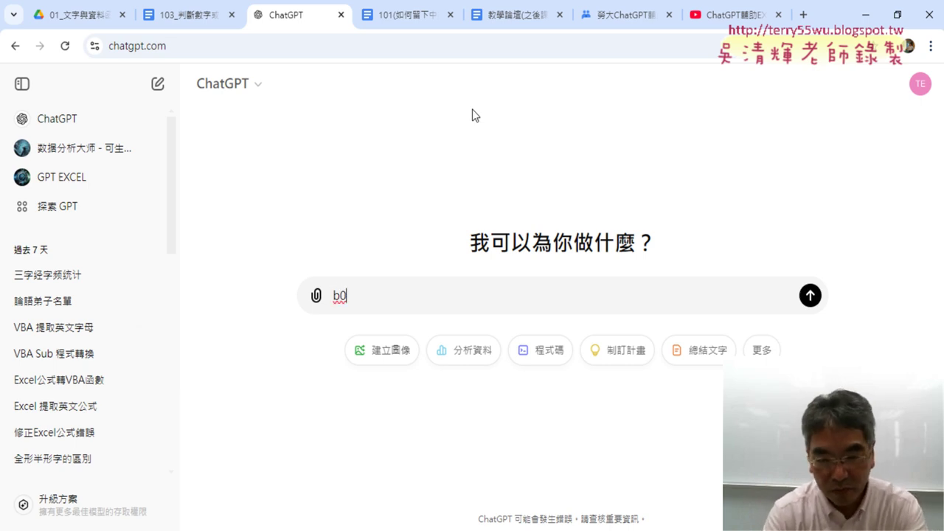
key("BackSpace")
key("BackSpace")
type("幫ㄨㄛ")
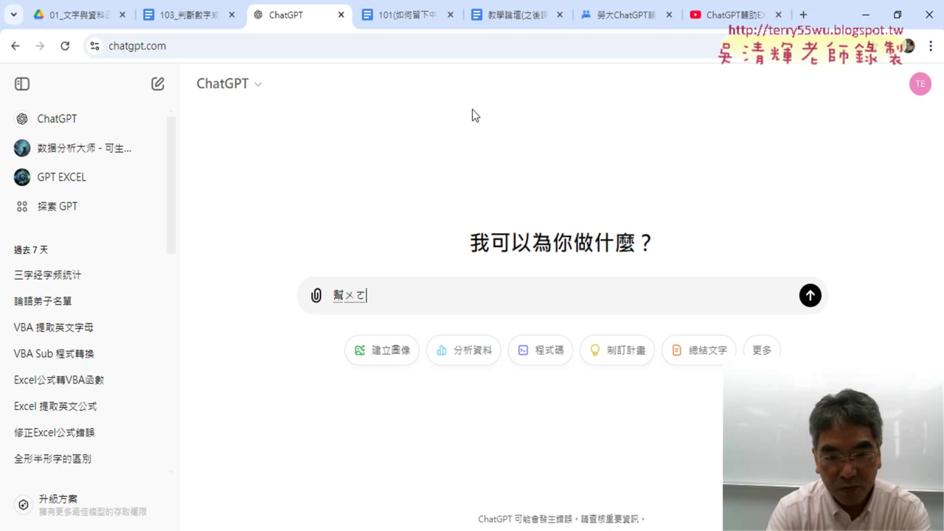
type("我一")
type("將")
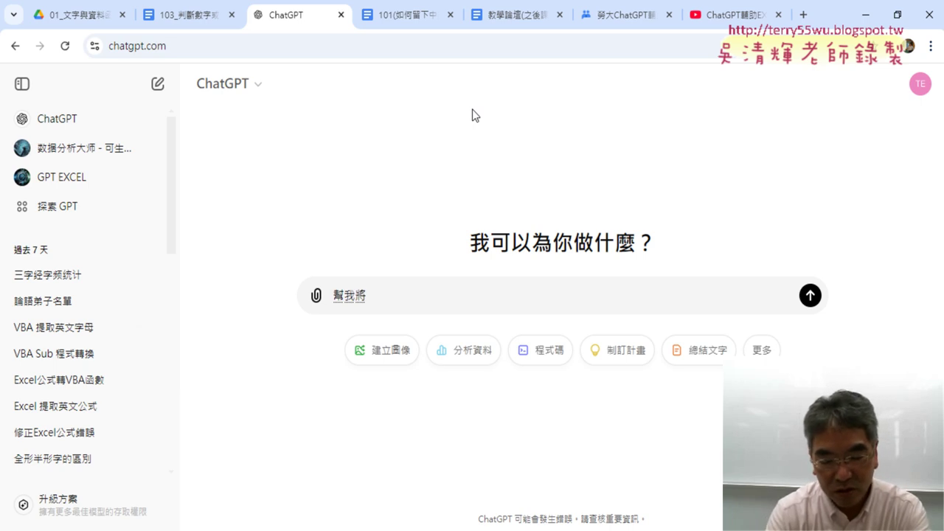
type("CEL")
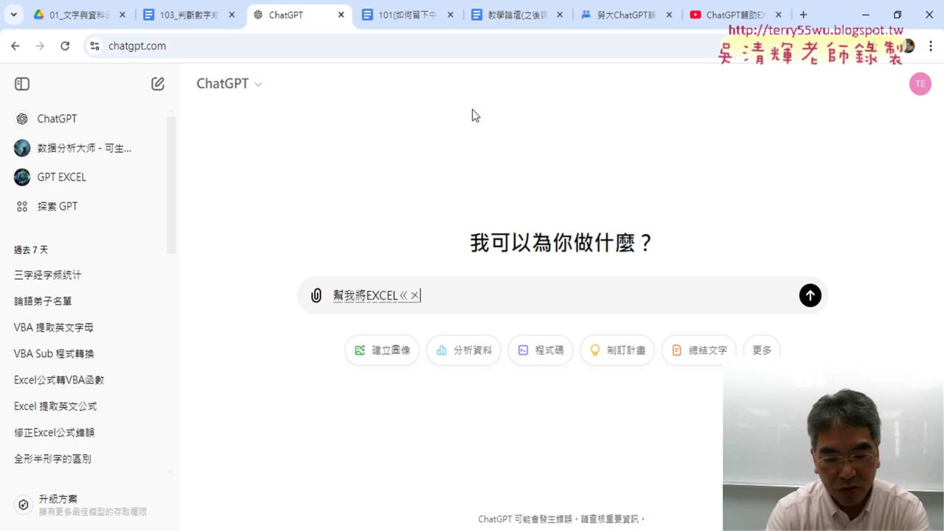
type("攻勢")
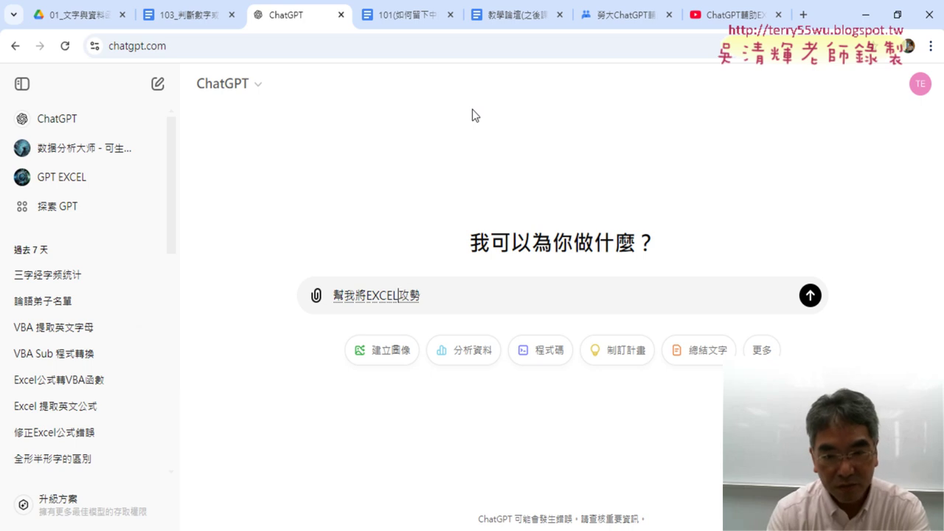
key("Down")
key("Down")
key("Return")
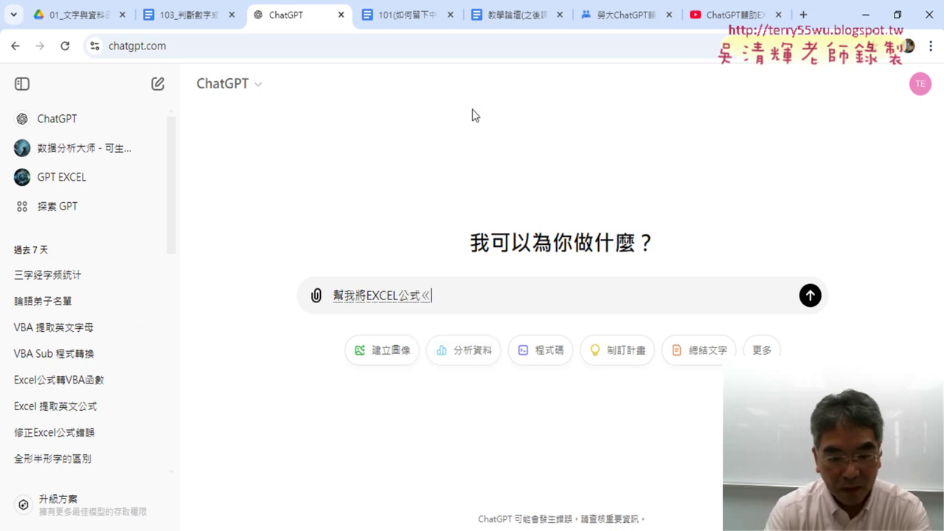
type("改")
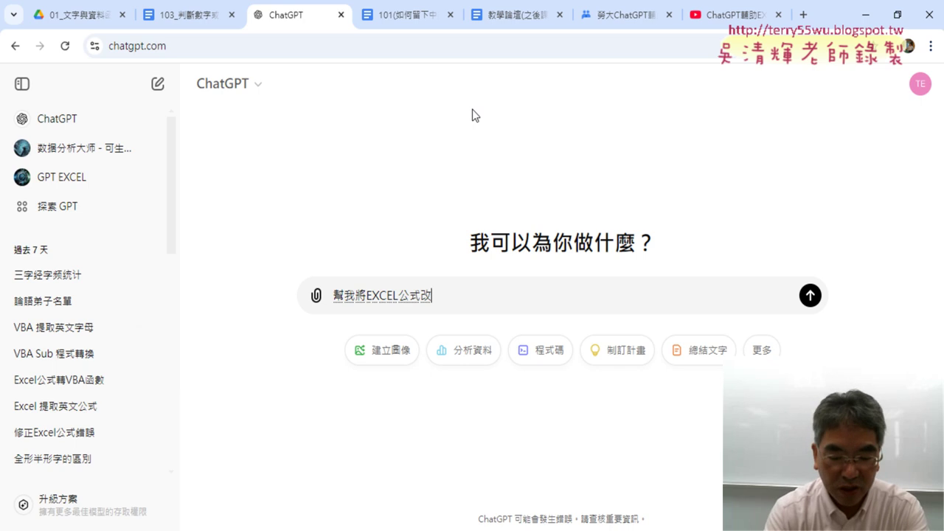
type("為V")
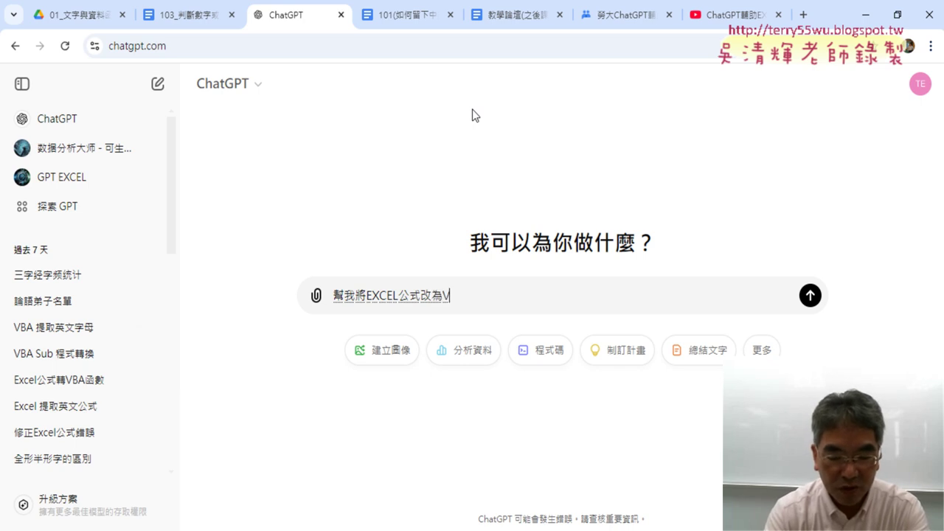
type("BA的")
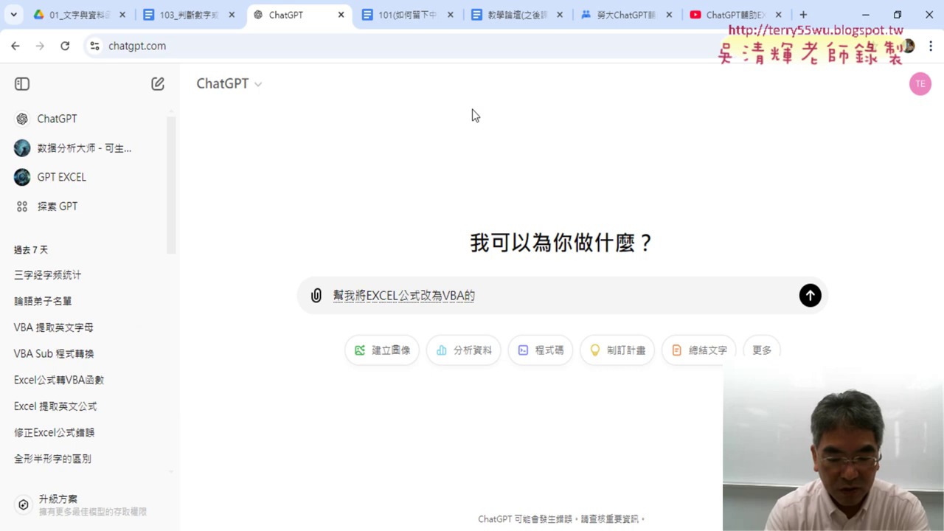
type("FUNCTION")
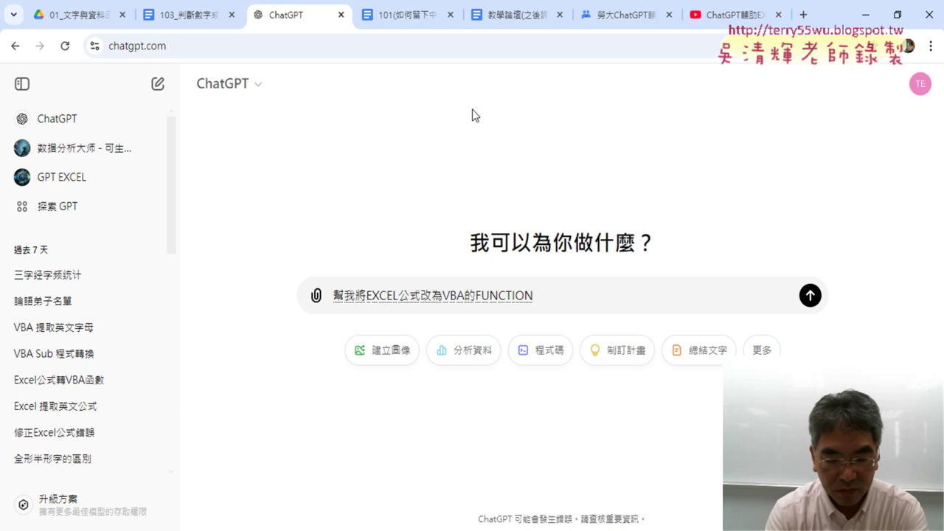
type("城市")
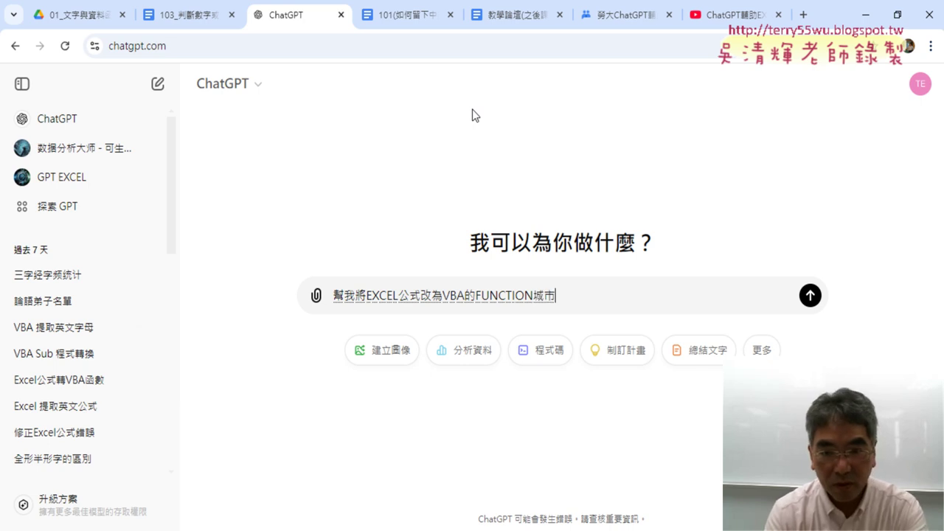
key("Down")
key("Down")
key("Return")
key("Return")
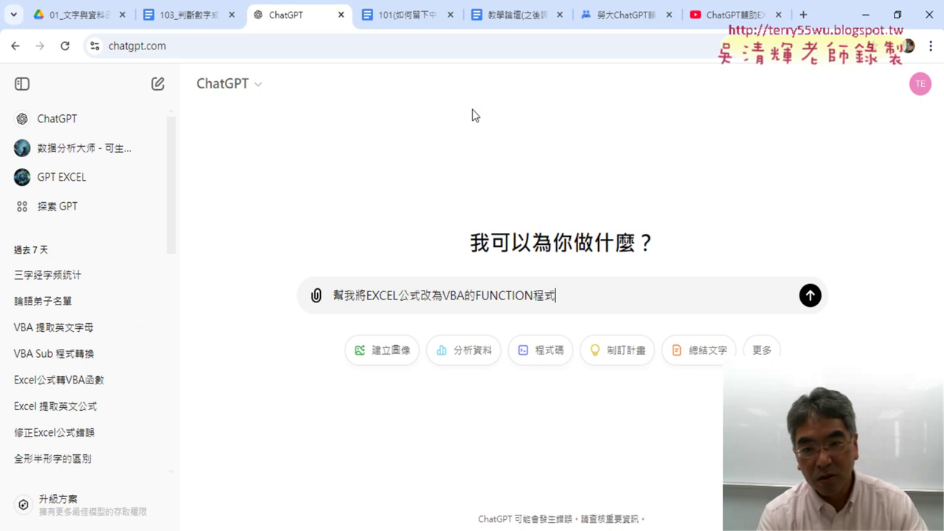
End the request with a comma and bring the Excel workbook back up
left_click(476, 296, "shift")
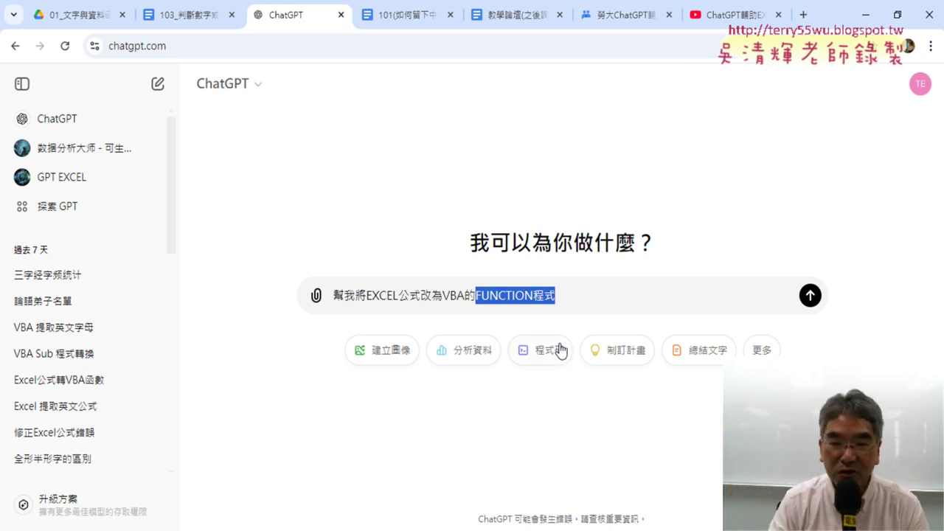
left_click(580, 293)
type("`")
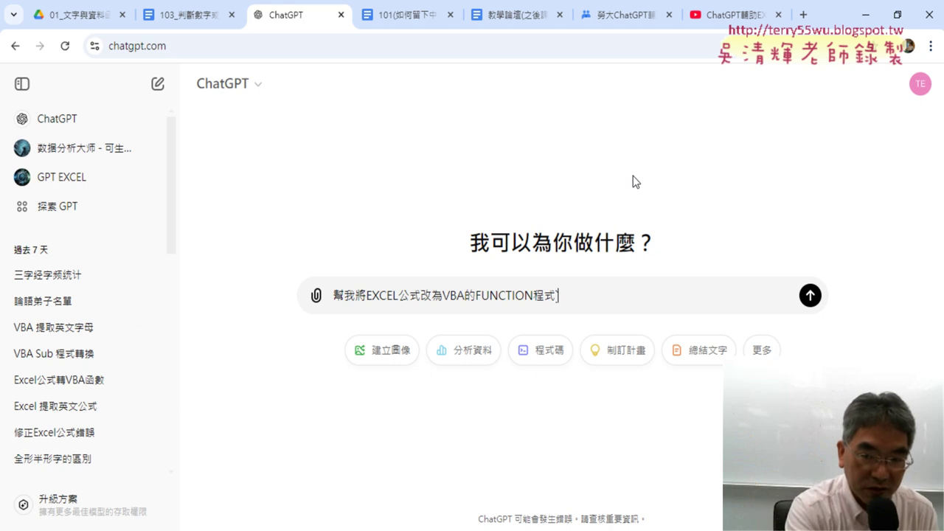
type("，")
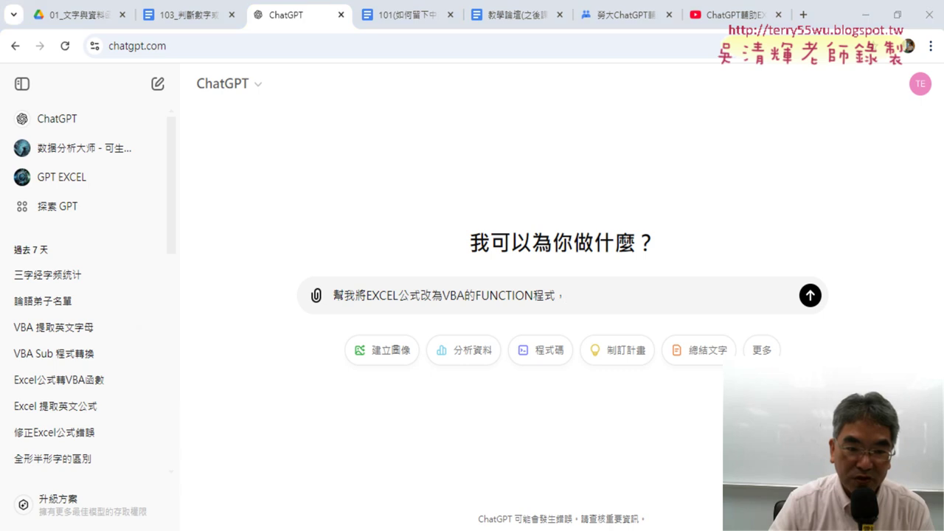
key("alt+Tab")
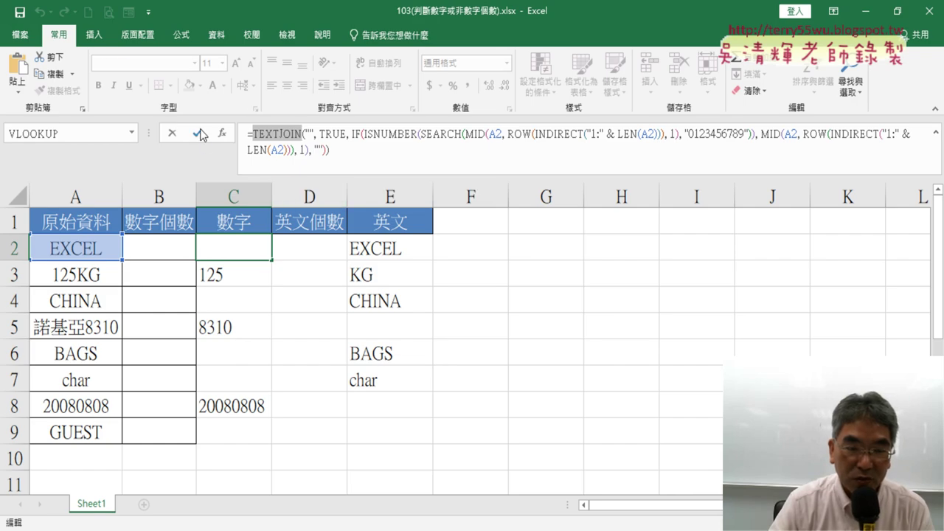
Cancel the pending edit of the C2 formula
left_click(197, 133)
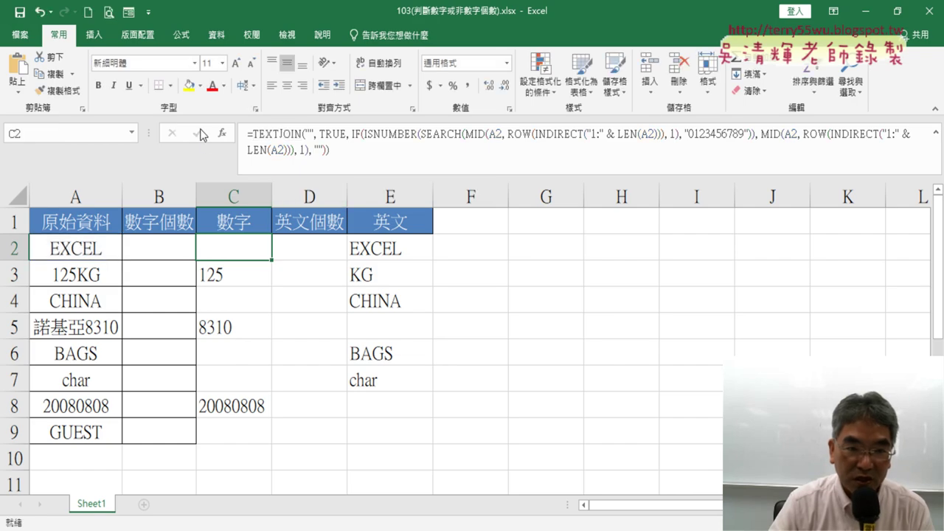
left_click(350, 155)
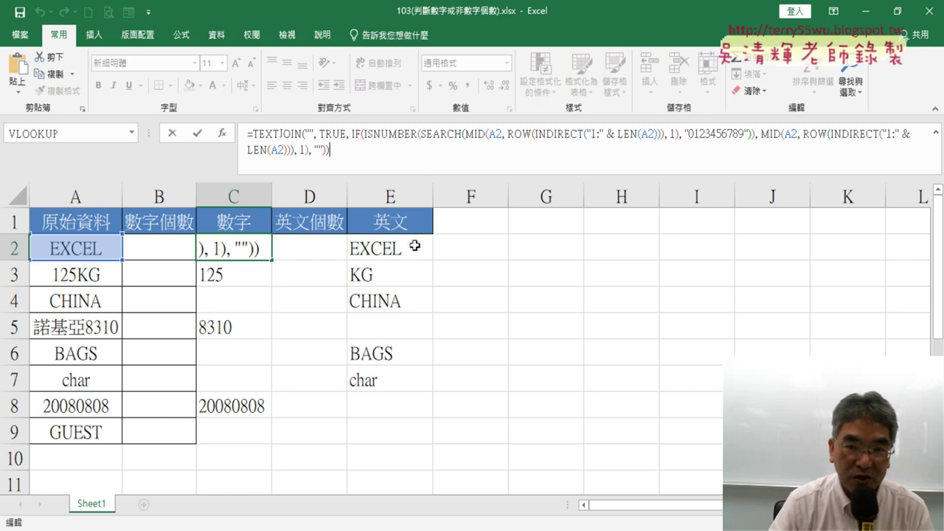
left_click(171, 133)
Copy E2's TEXTJOIN letter-extraction formula while keeping the array formula intact
left_click(411, 253)
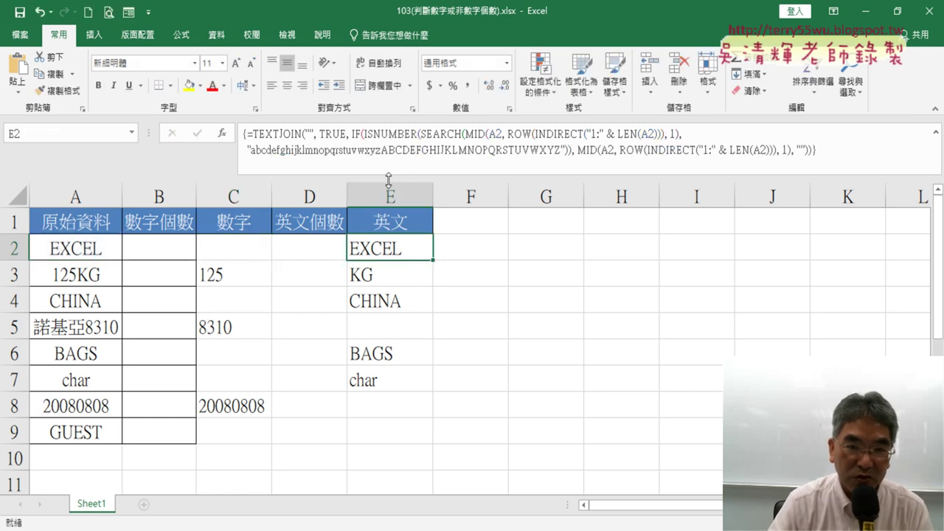
triple_click(414, 154)
right_click(413, 155)
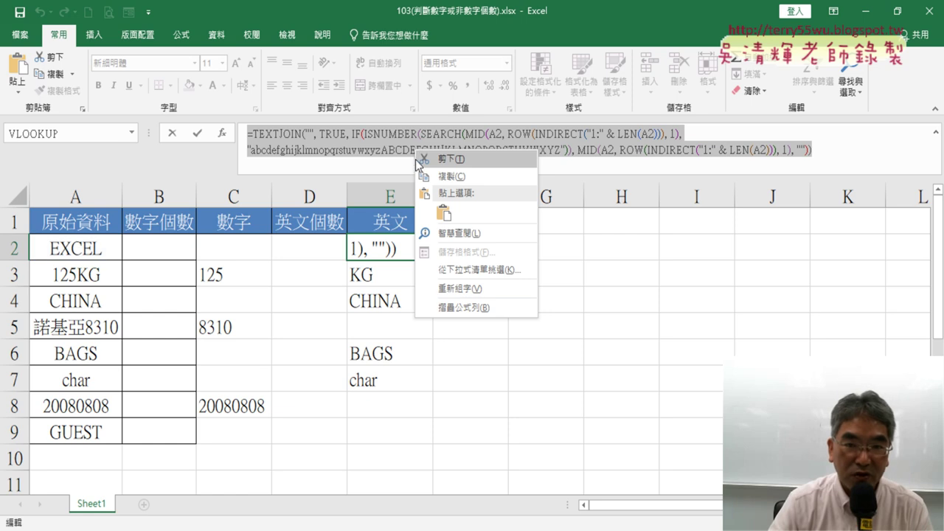
left_click(457, 175)
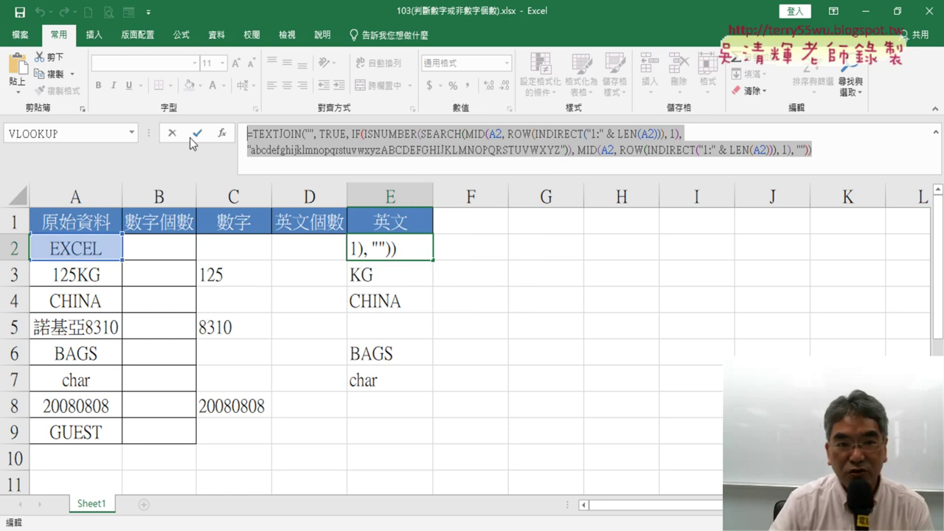
key("ctrl+shift+Return")
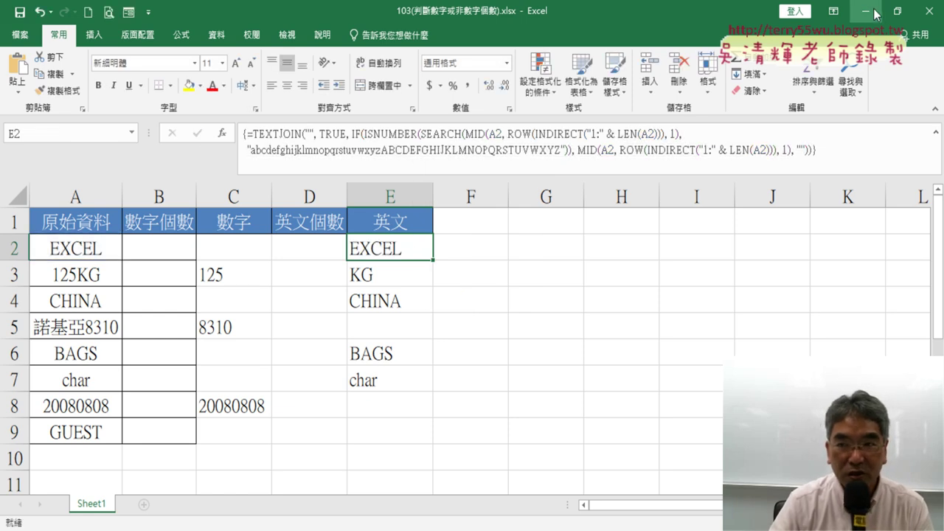
left_click(866, 11)
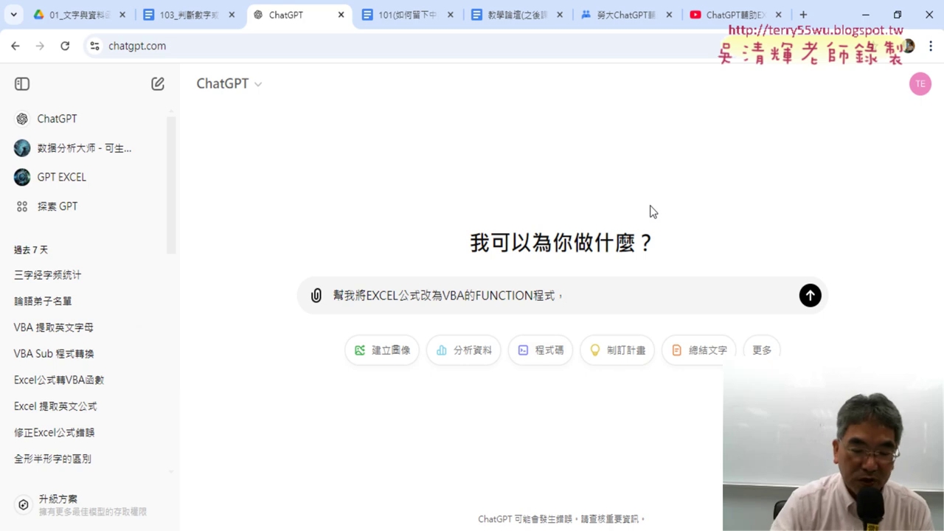
Paste the E2 formula after the VBA FUNCTION request in the prompt
key("ctrl+v")
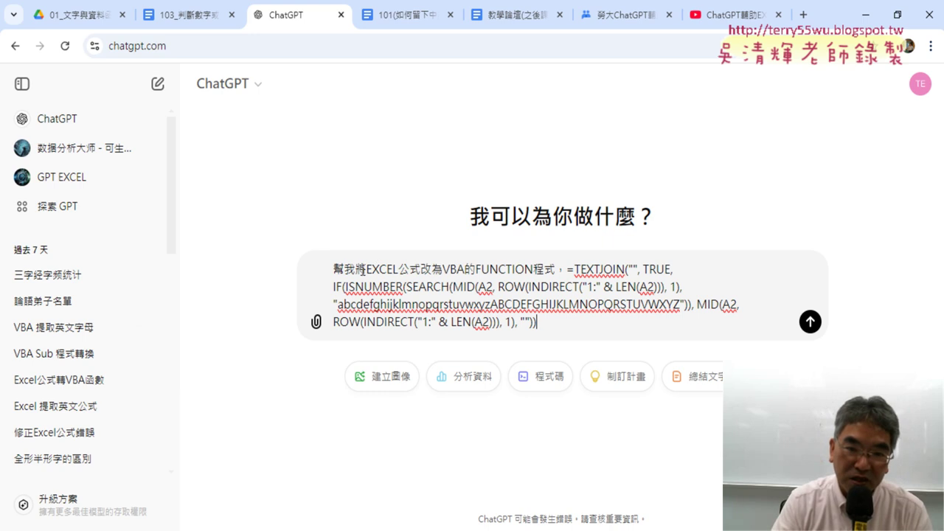
left_click_drag(366, 269, 421, 270)
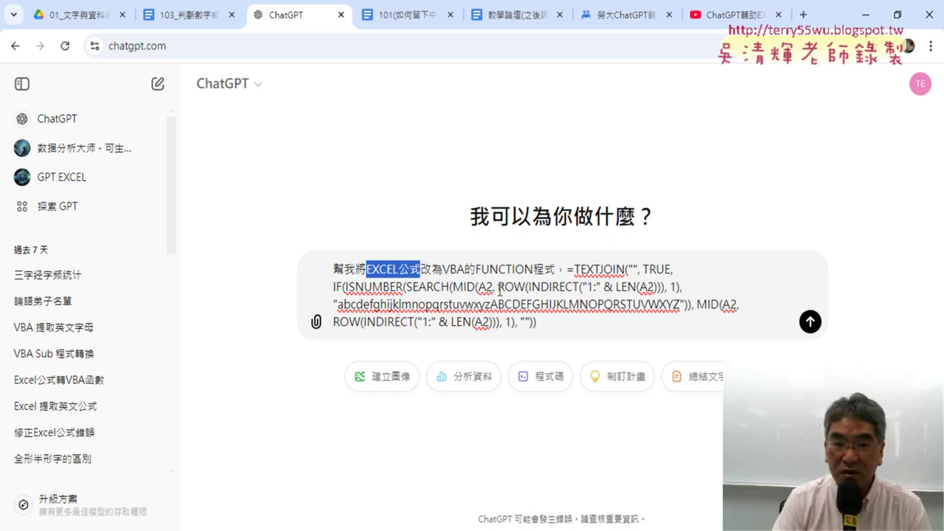
left_click_drag(442, 269, 555, 270)
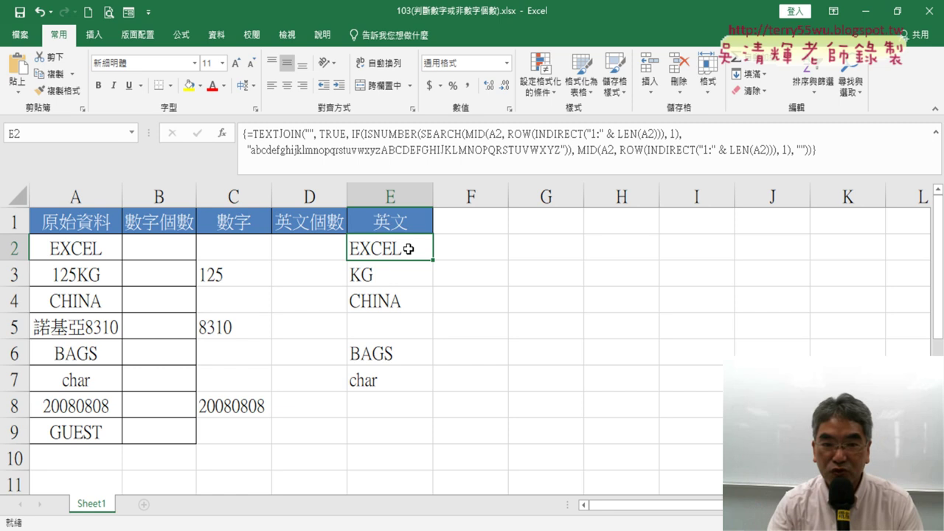
Compare with column E's English results, then highlight the pasted formula in the prompt
left_click_drag(408, 248, 416, 434)
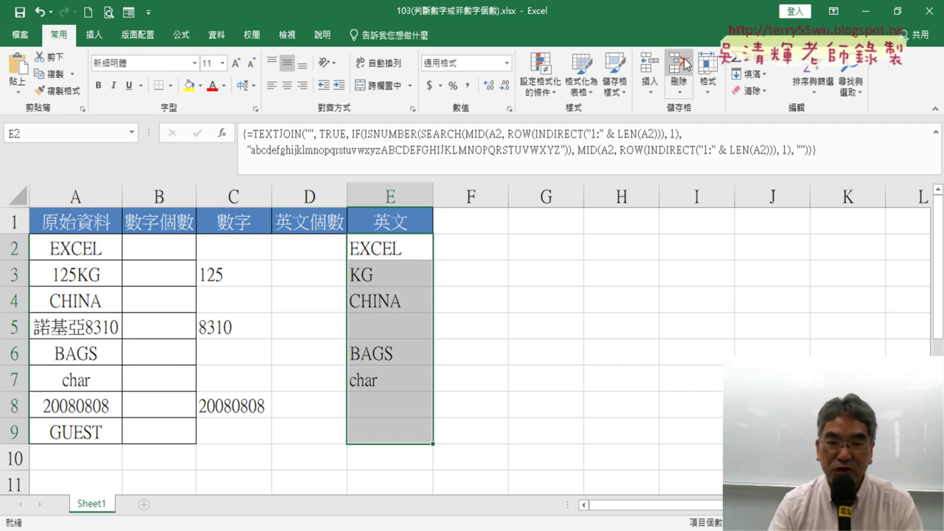
left_click(875, 15)
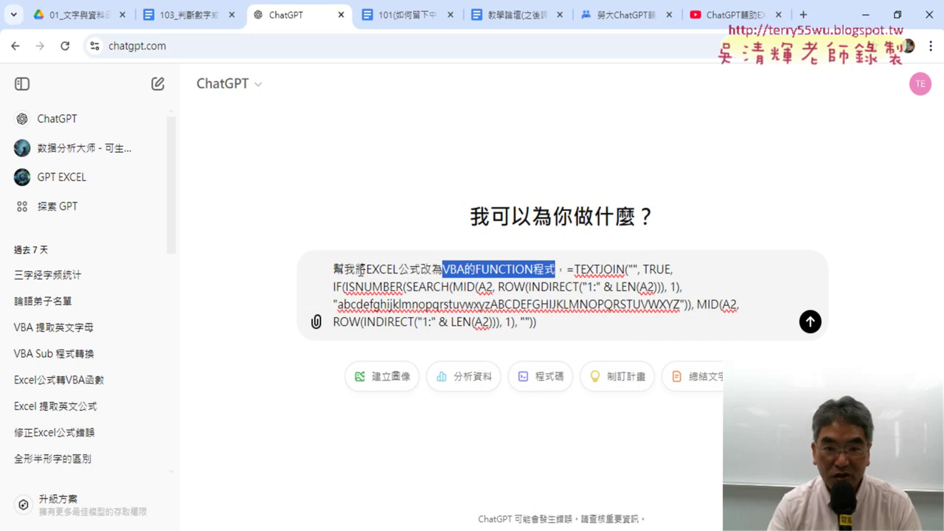
left_click_drag(367, 270, 421, 270)
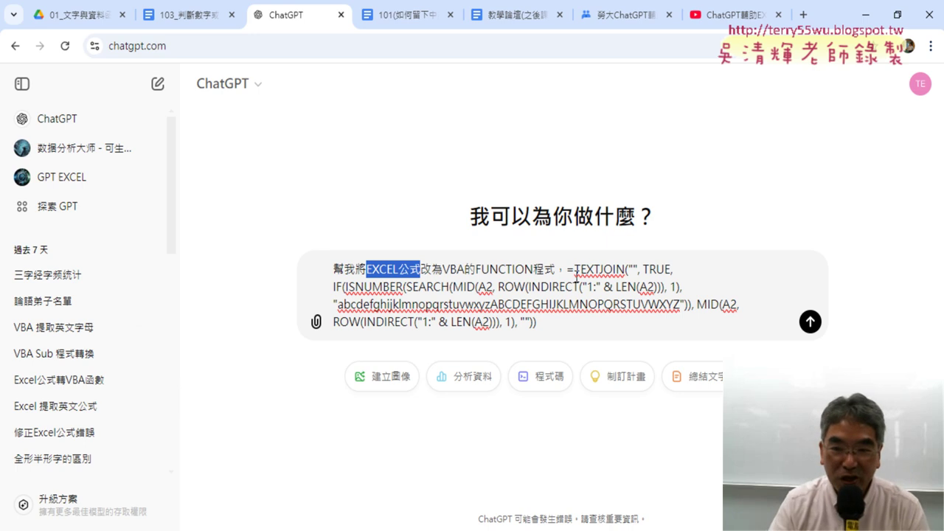
left_click_drag(568, 270, 587, 322)
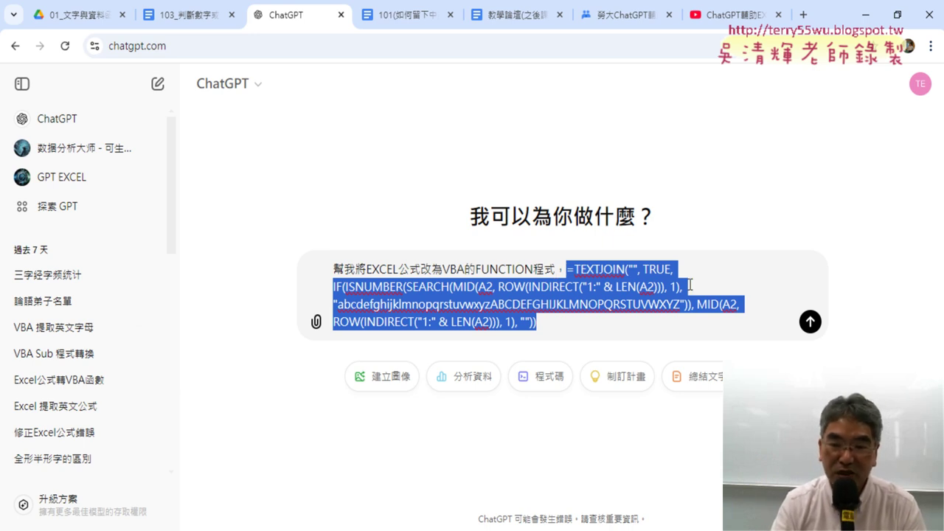
left_click(810, 322)
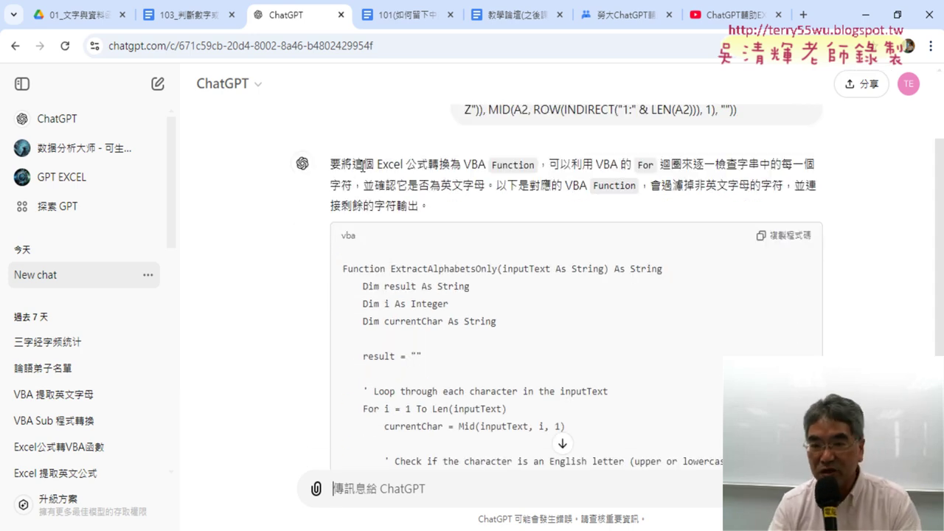
left_click_drag(331, 163, 606, 204)
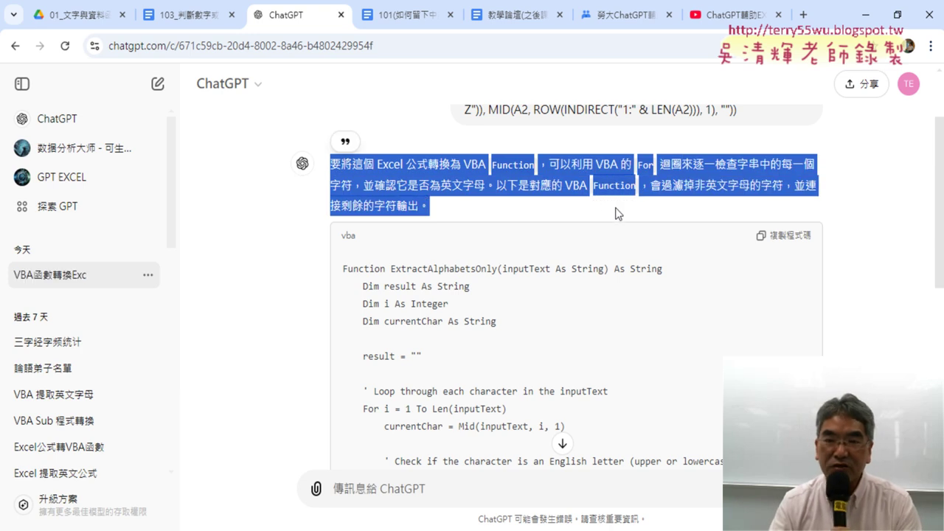
left_click(374, 164)
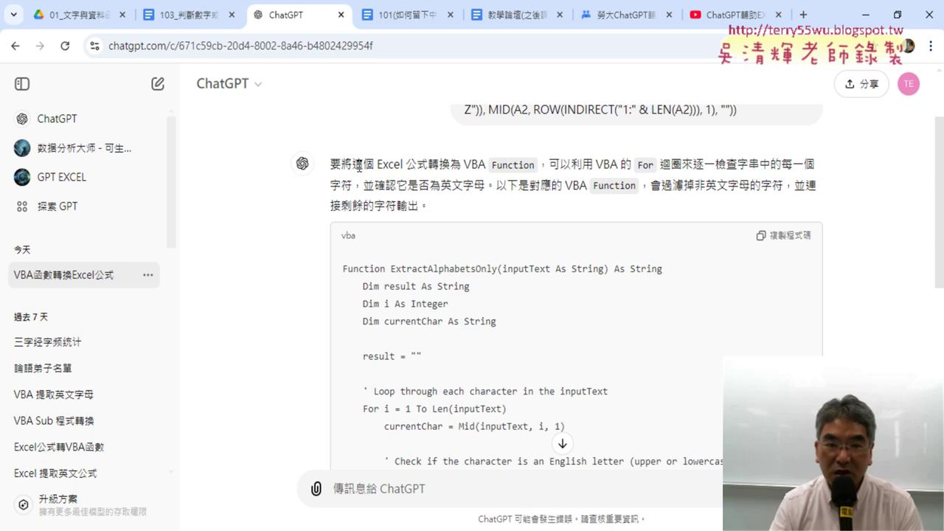
left_click_drag(378, 165, 543, 169)
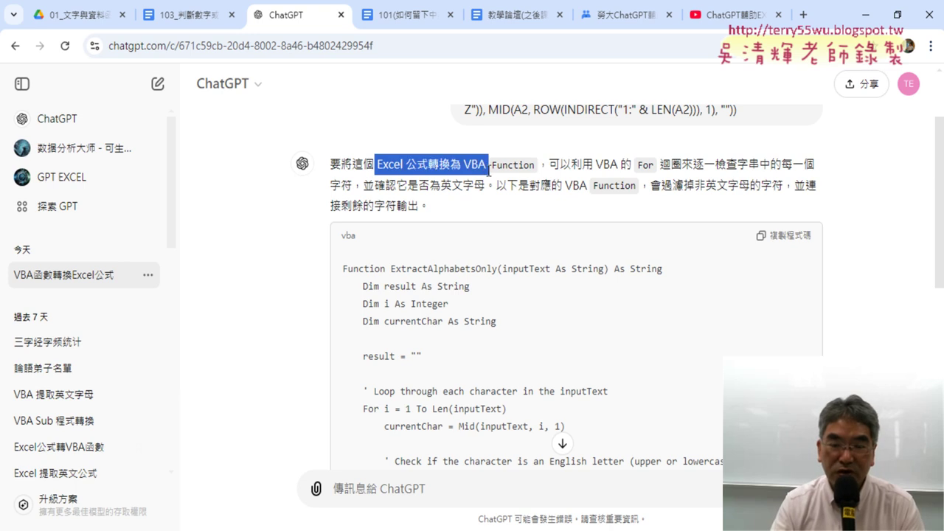
scroll(543, 169, "up", 3)
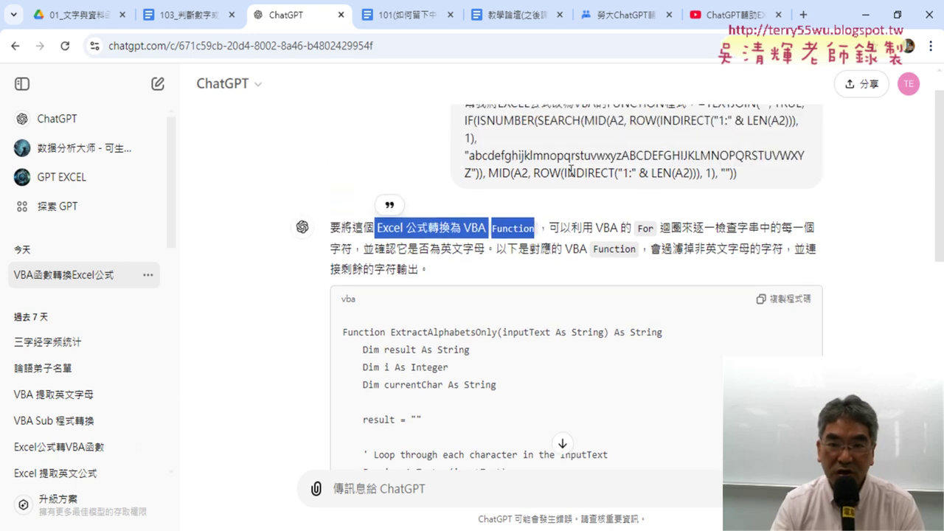
left_click(523, 254)
left_click_drag(463, 262, 538, 266)
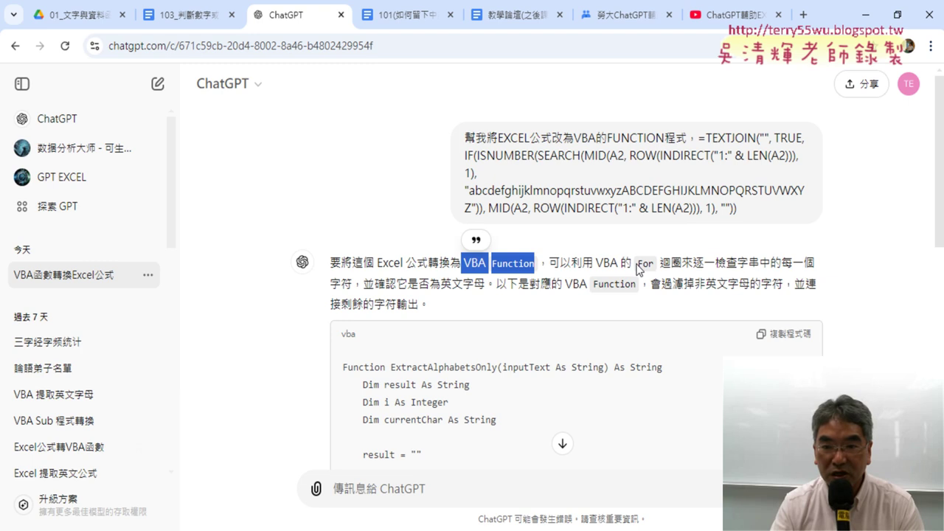
left_click_drag(636, 263, 682, 264)
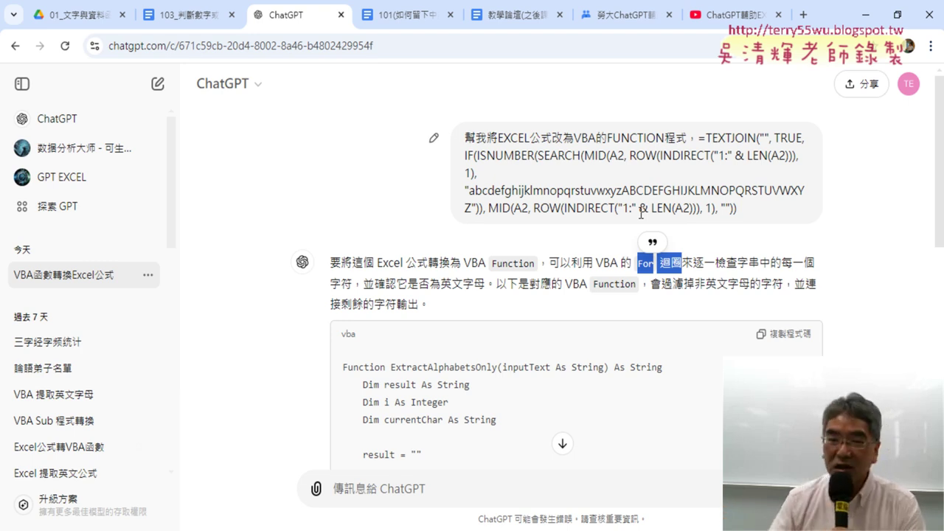
Copy the ExtractAlphabetsOnly VBA function code from ChatGPT's reply
scroll(834, 238, "down", 2)
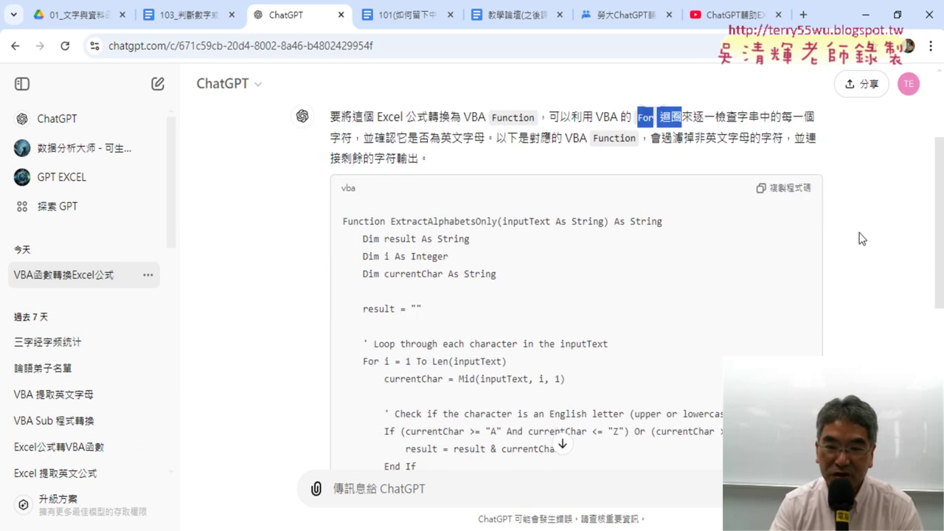
scroll(861, 238, "down", 1)
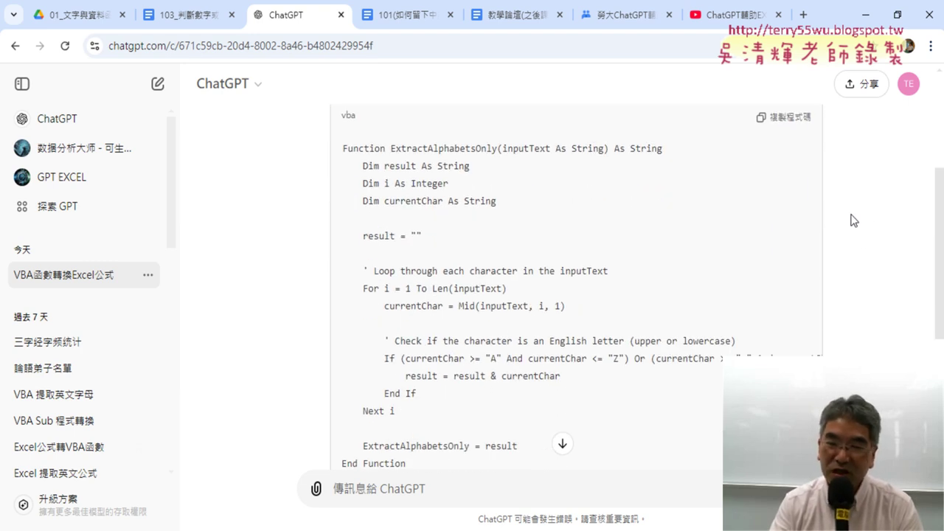
scroll(849, 217, "up", 2)
left_click_drag(432, 230, 331, 190)
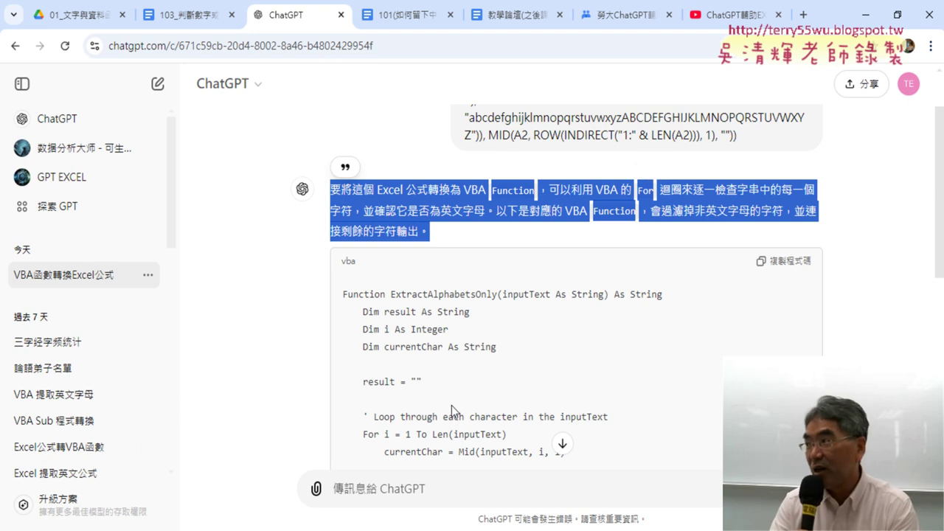
left_click(788, 261)
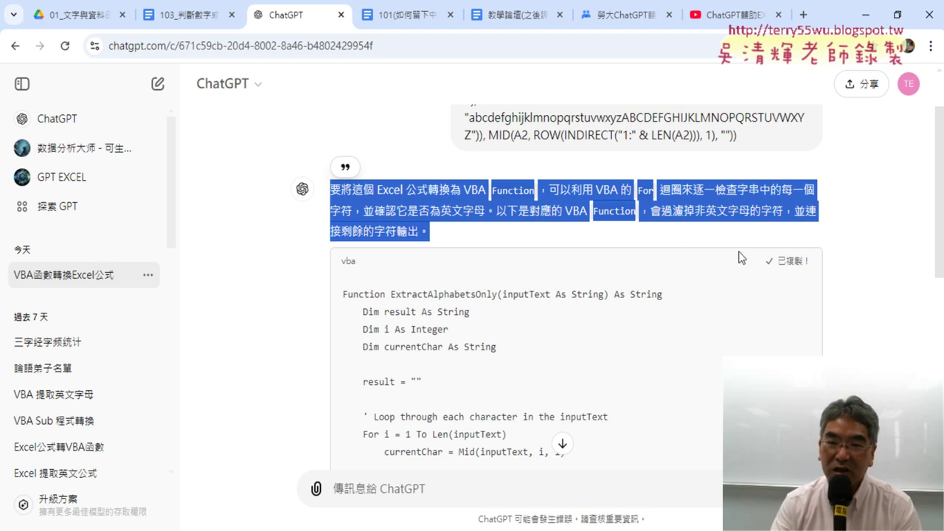
Highlight the term 自訂函數 in the reply before returning to Excel
scroll(605, 227, "up", 1)
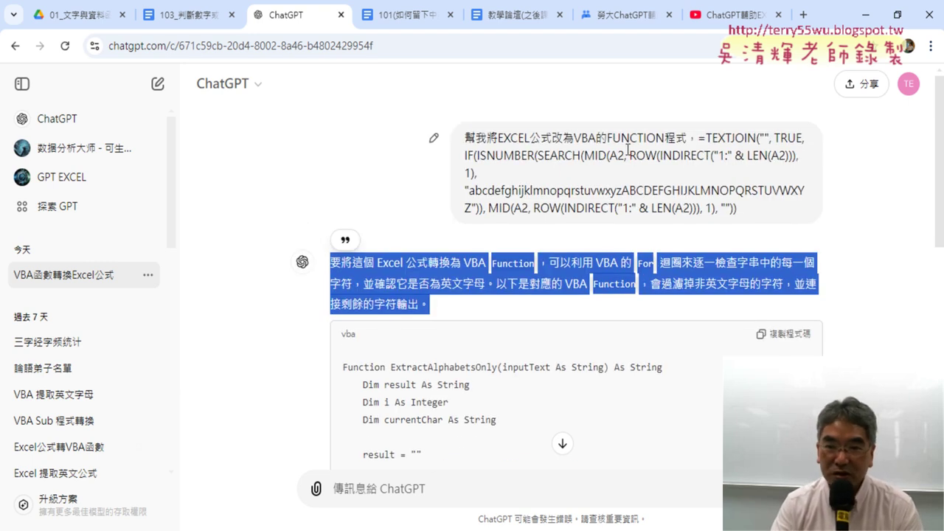
scroll(840, 303, "down", 3)
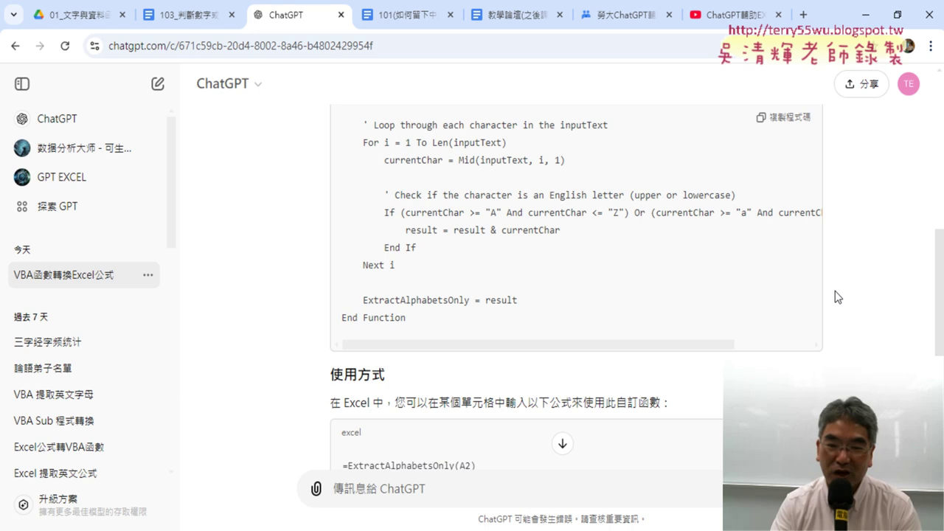
scroll(834, 291, "down", 2)
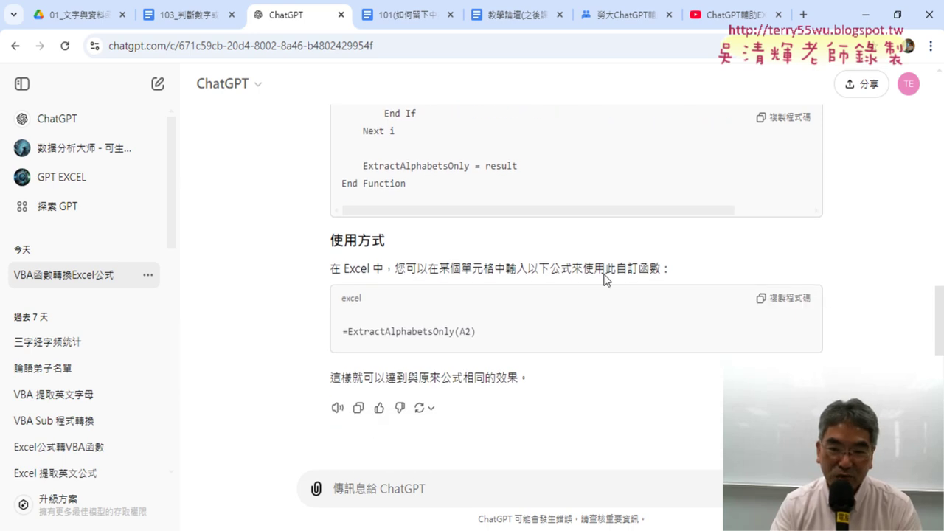
left_click_drag(617, 265, 660, 269)
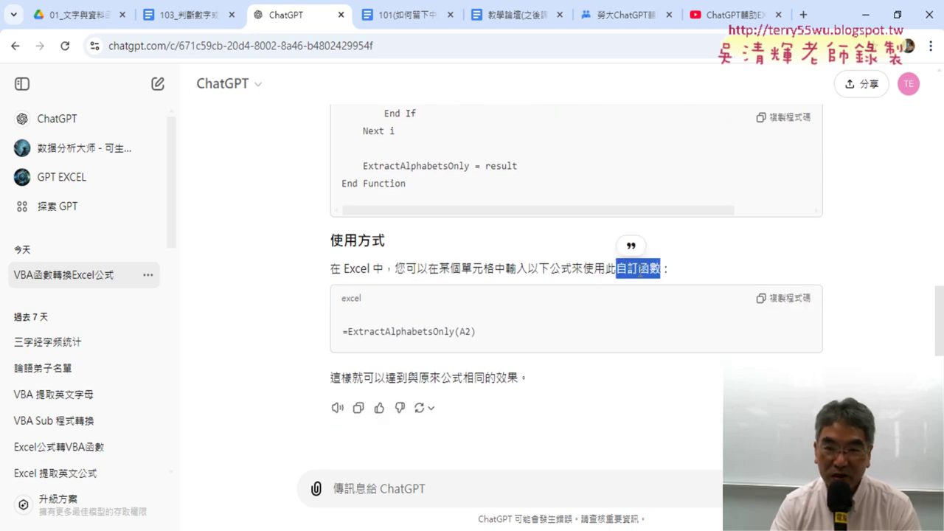
left_click(866, 15)
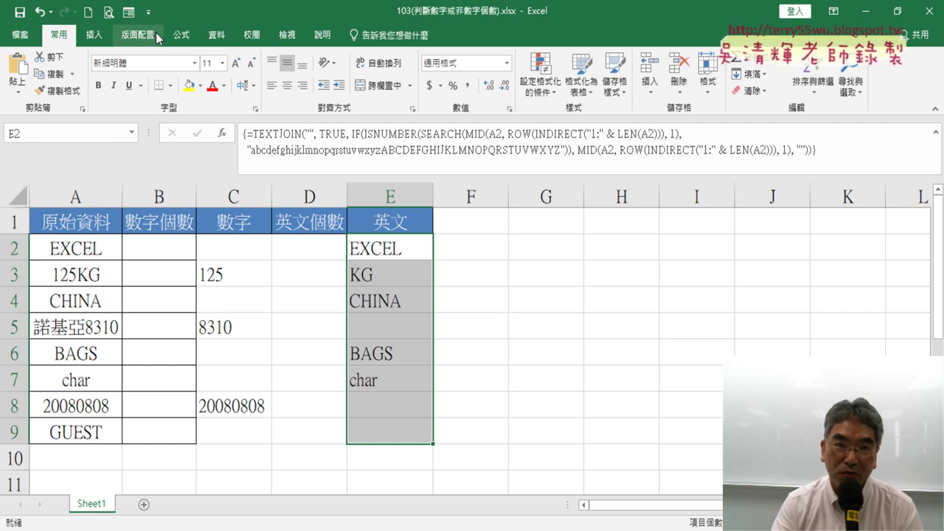
Enable the 開發人員 (Developer) tab through Customize Ribbon
left_click(149, 13)
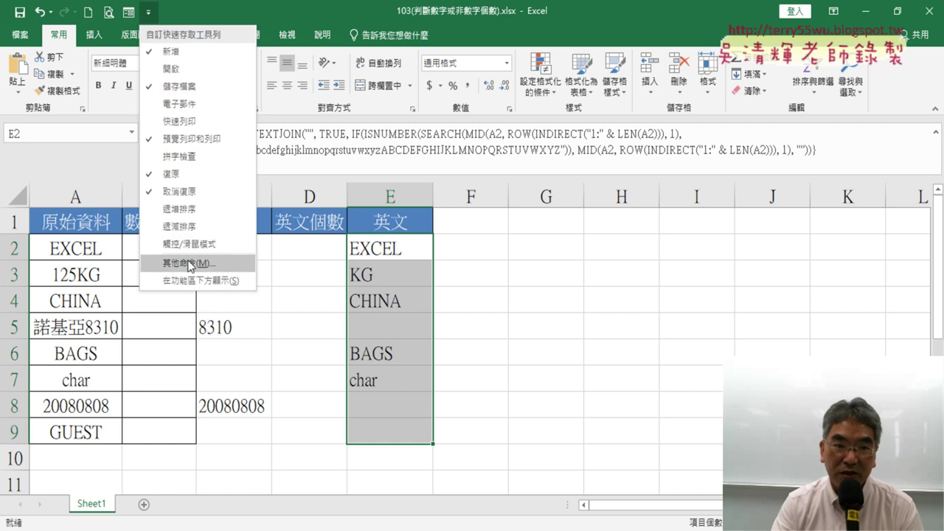
left_click(189, 266)
left_click(208, 214)
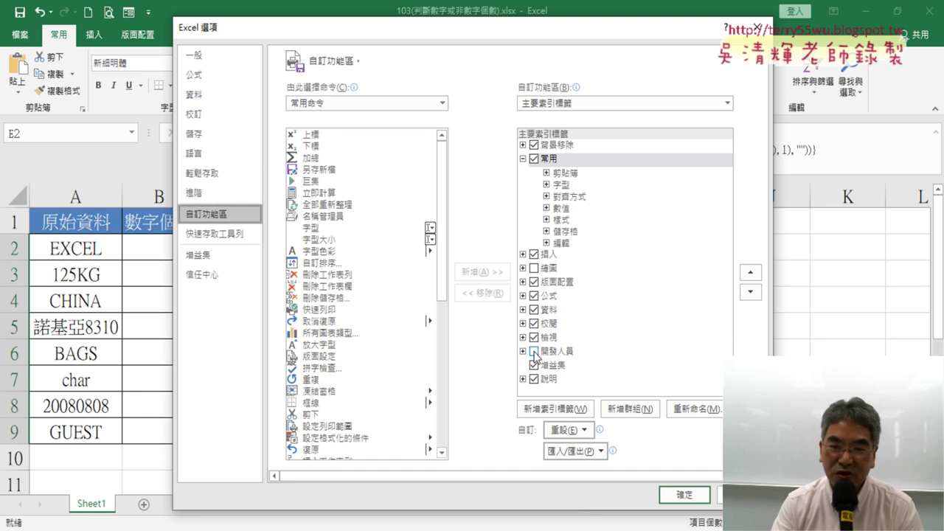
left_click(534, 352)
left_click(684, 494)
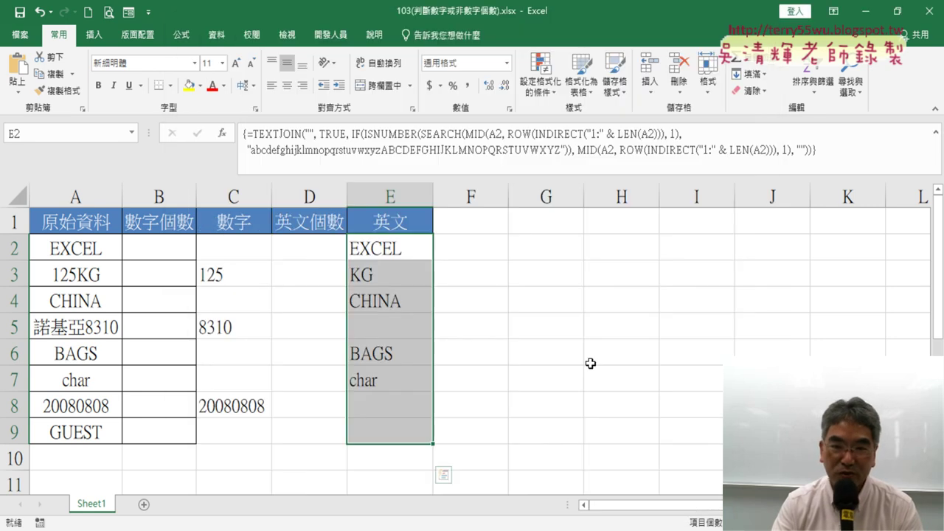
Open the Visual Basic editor and resize it into a smaller window
left_click(330, 35)
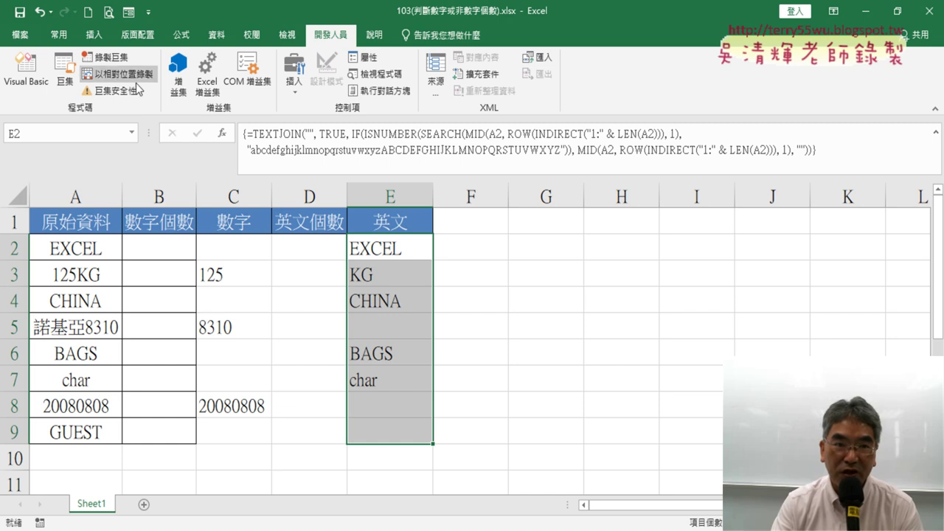
left_click(37, 87)
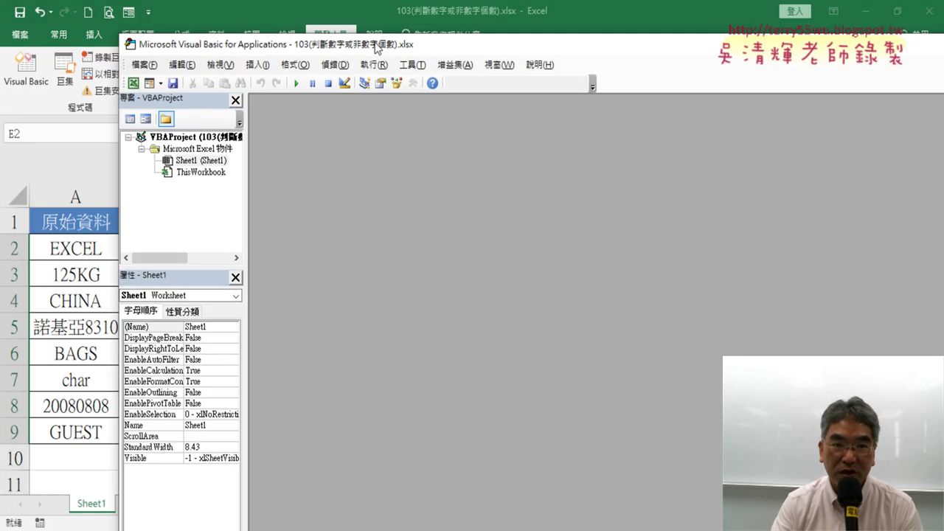
left_click_drag(325, 7, 372, 67)
left_click_drag(247, 59, 537, 94)
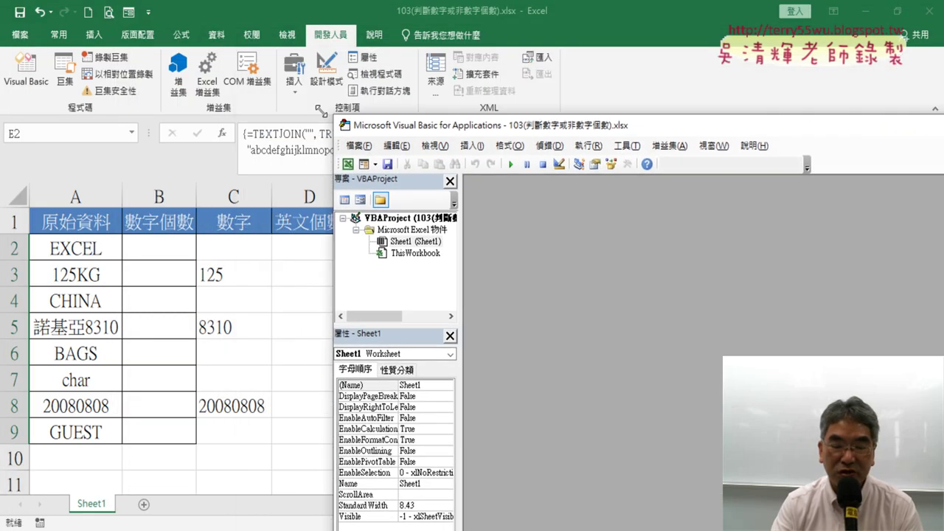
left_click_drag(611, 101, 286, 59)
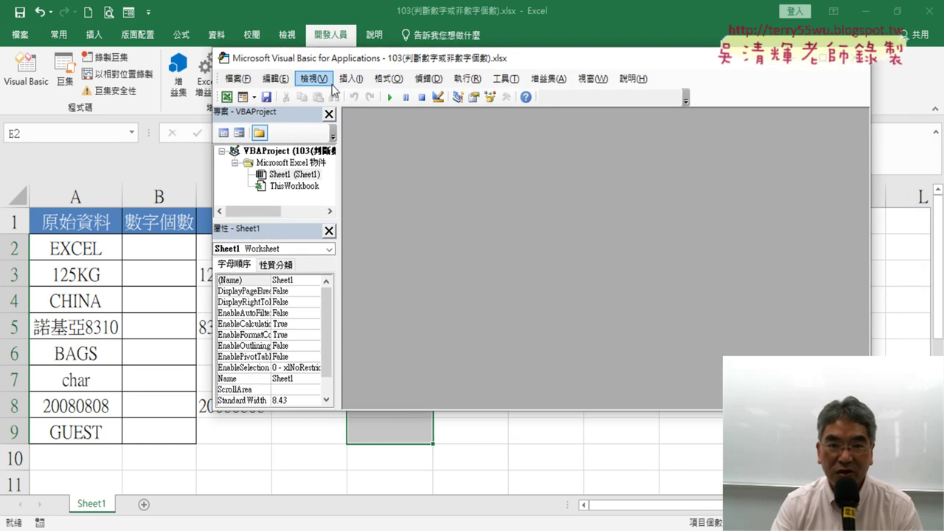
Insert a new Module1 and paste the ExtractAlphabetsOnly function into it
left_click(350, 78)
left_click(394, 130)
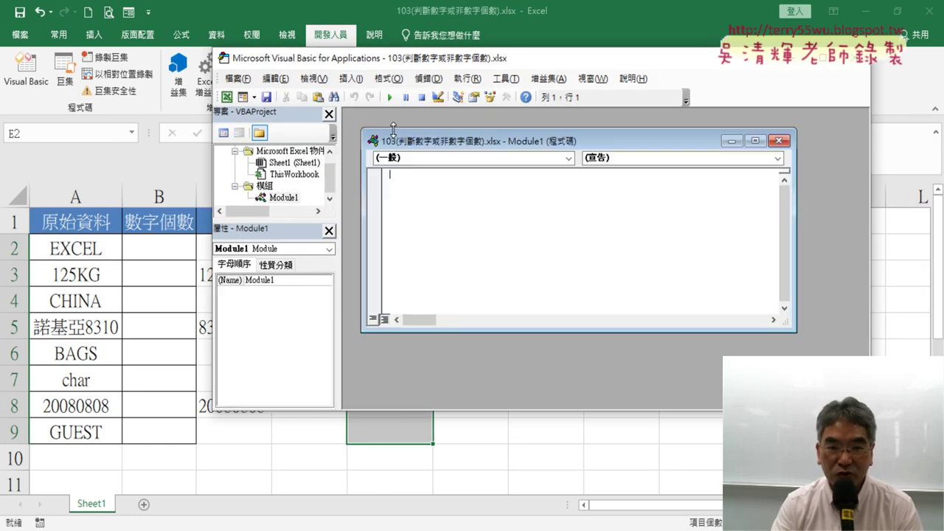
double_click(442, 140)
right_click(426, 157)
left_click(455, 199)
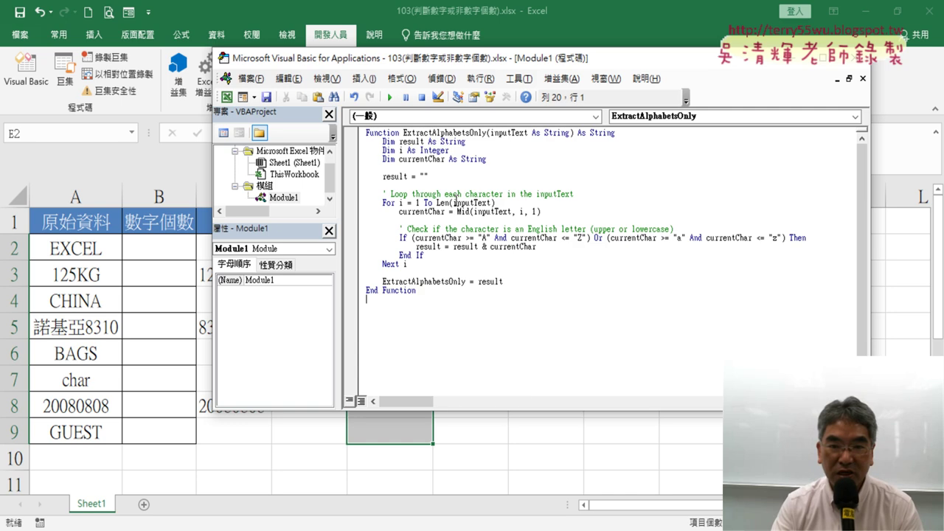
left_click_drag(403, 135, 483, 130)
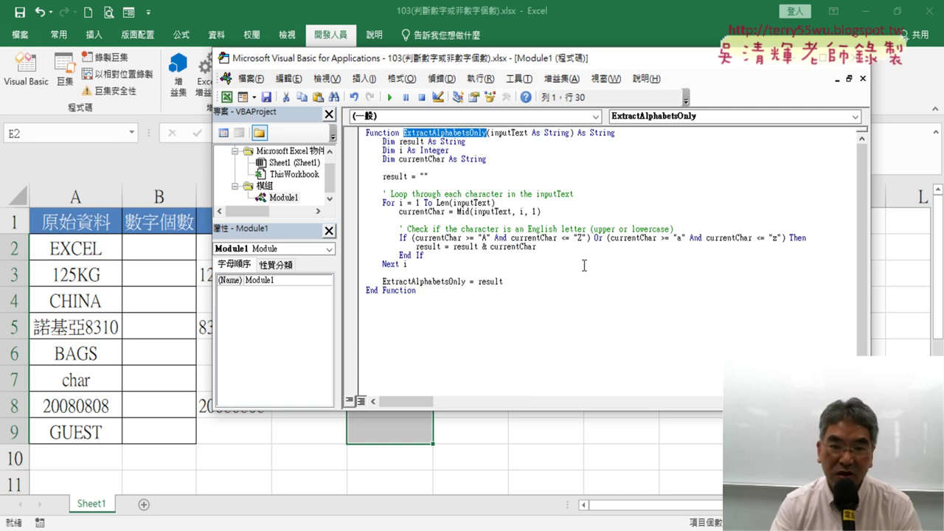
Return to the sheet and clear the old letter results in E2:E9
left_click(801, 65)
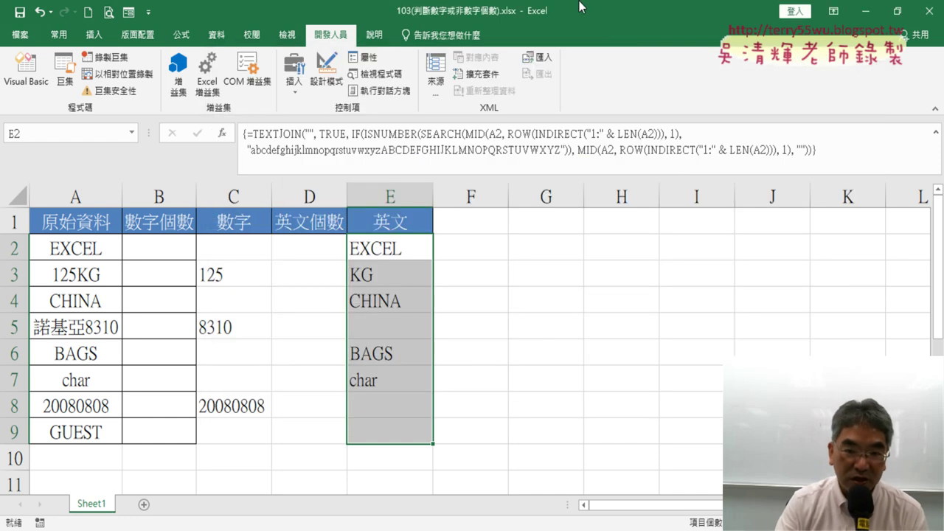
key("Delete")
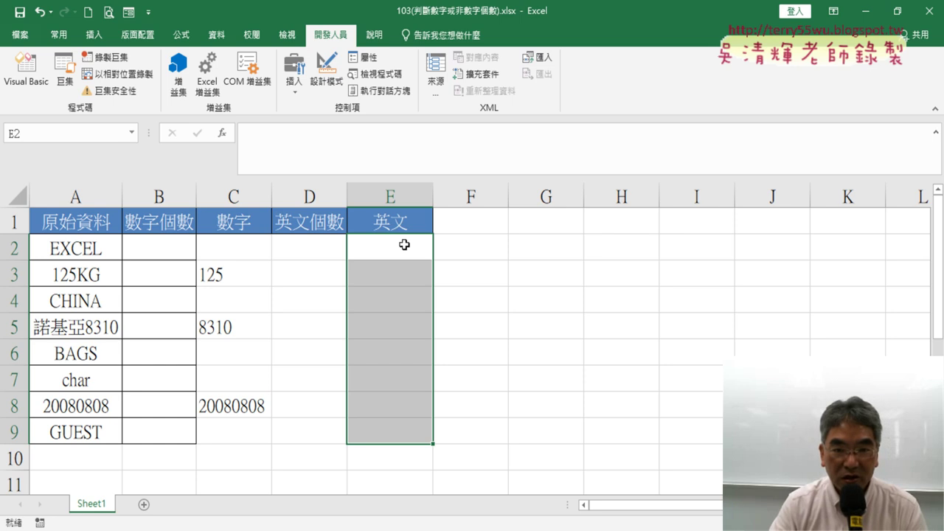
left_click(399, 251)
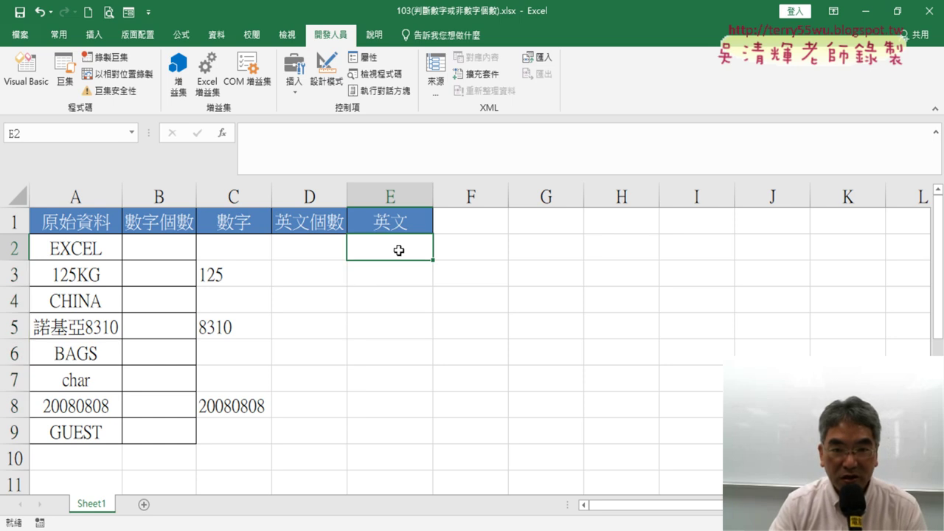
Enter =ExtractAlphabetsOnly(A2) in E2 from User Defined functions and fill it down to E9
left_click(222, 133)
left_click_drag(520, 189, 673, 75)
left_click(720, 139)
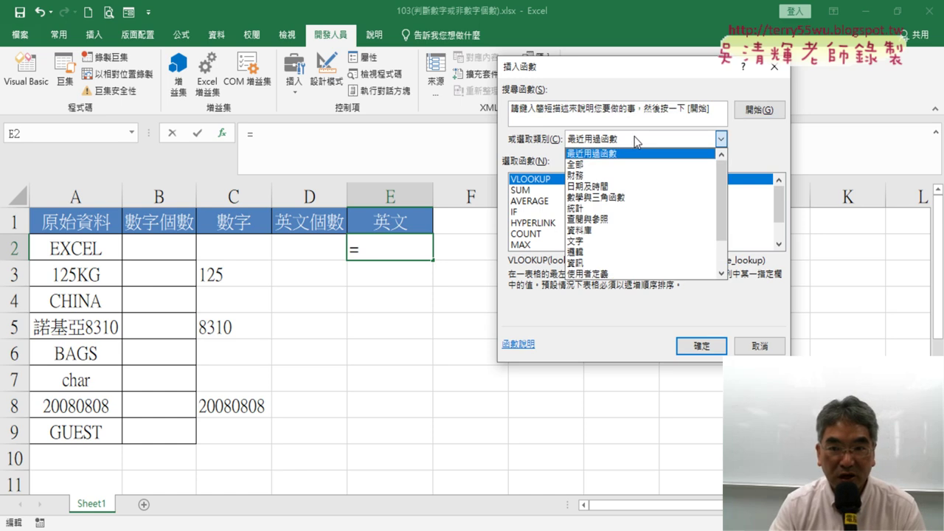
left_click(599, 274)
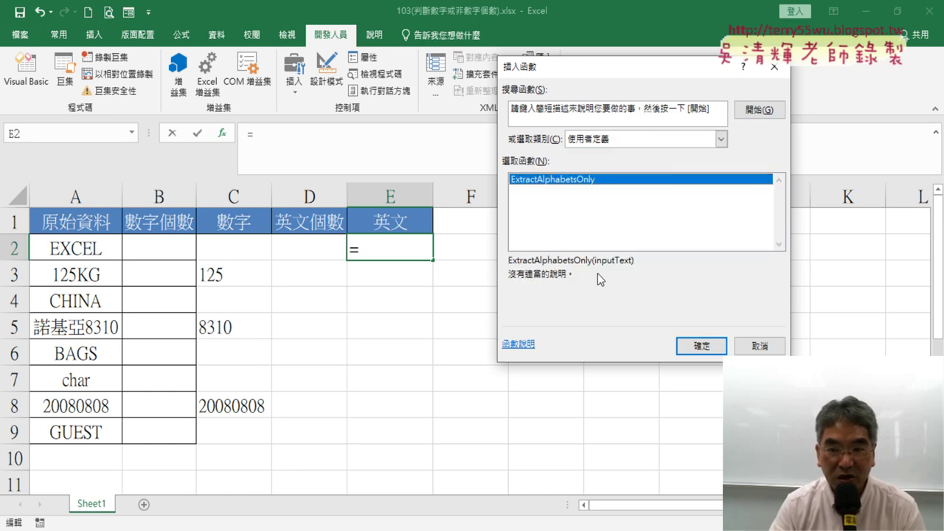
left_click(703, 347)
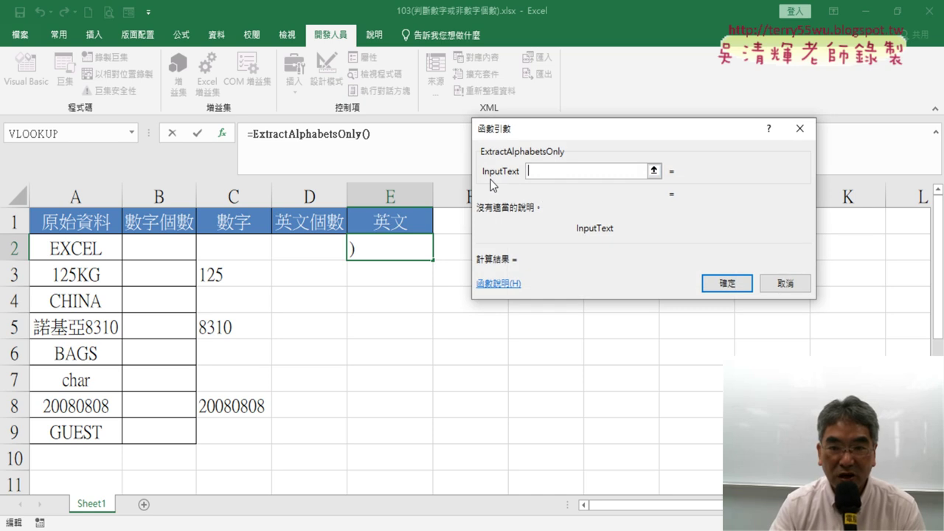
left_click(92, 248)
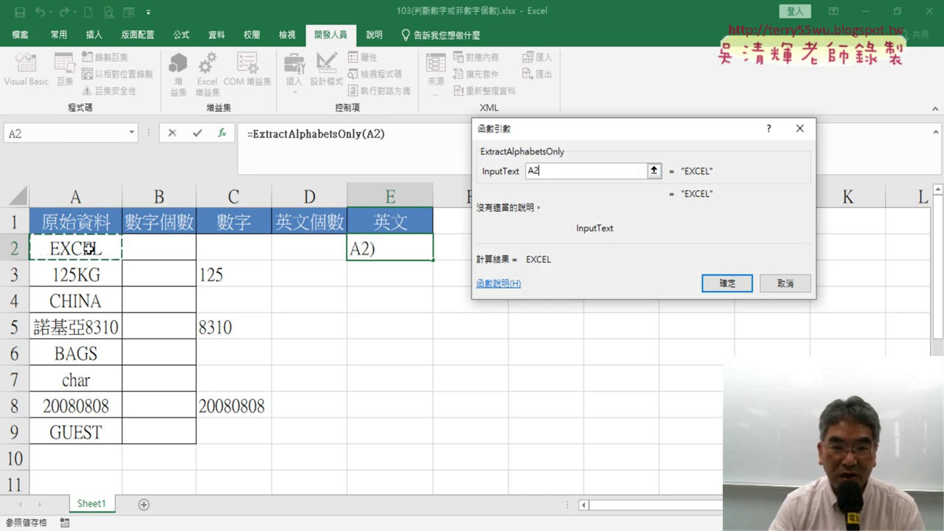
left_click(725, 284)
left_click_drag(431, 261, 422, 435)
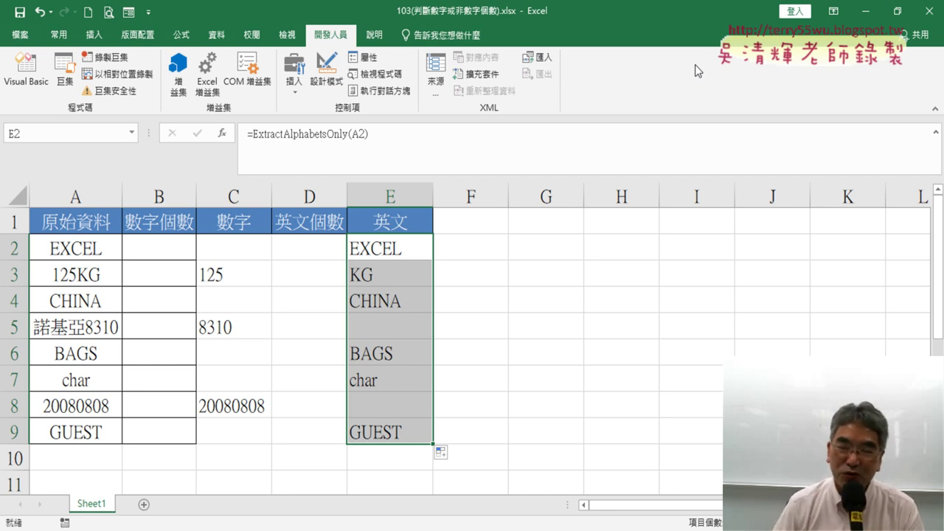
Use Replace All in Module1 to rename every ExtractAlphabetsOnly to 英文函數
left_click(26, 70)
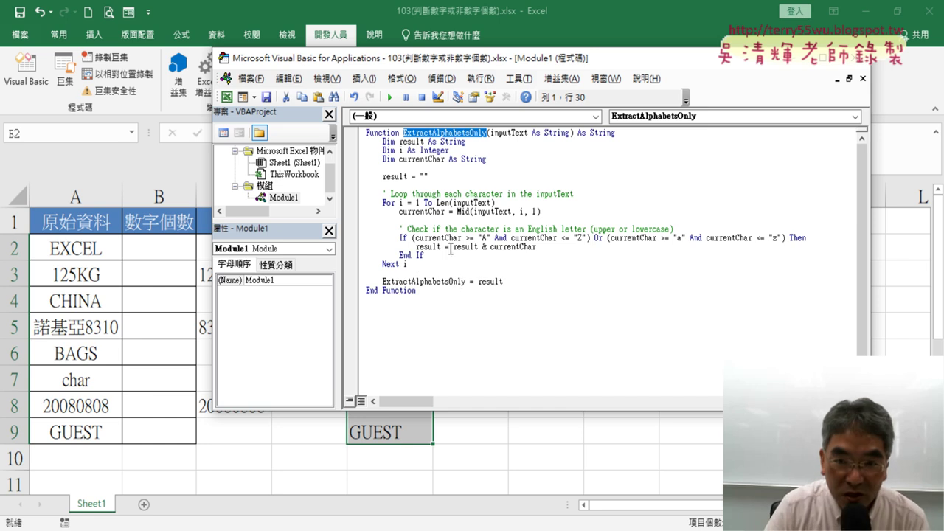
left_click(295, 79)
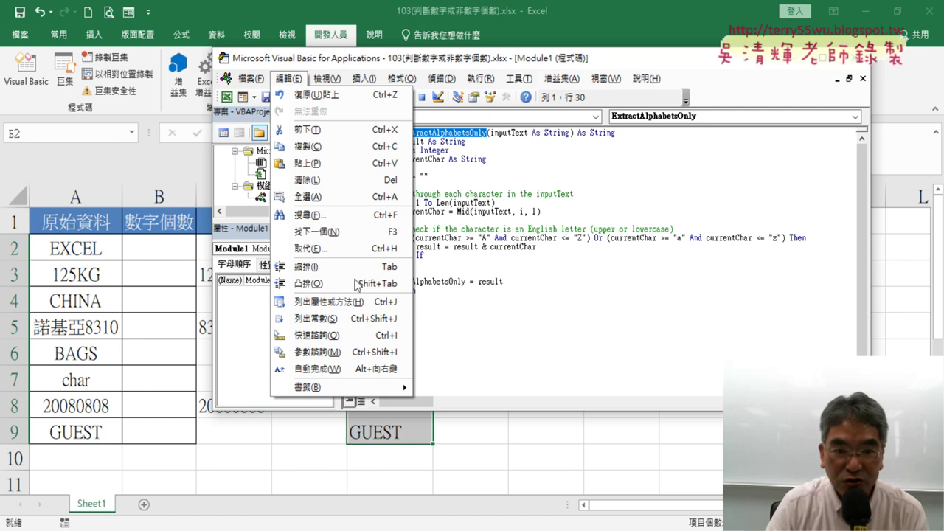
left_click(309, 249)
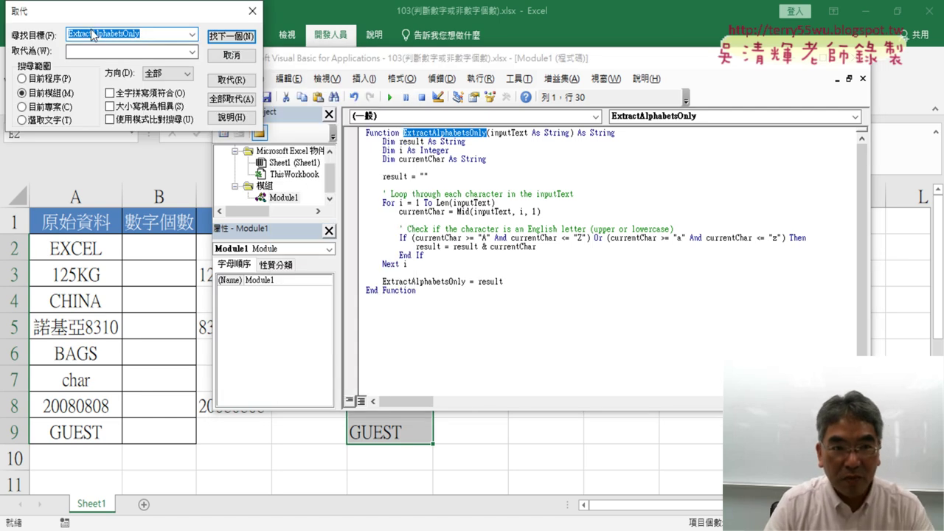
left_click_drag(114, 13, 558, 211)
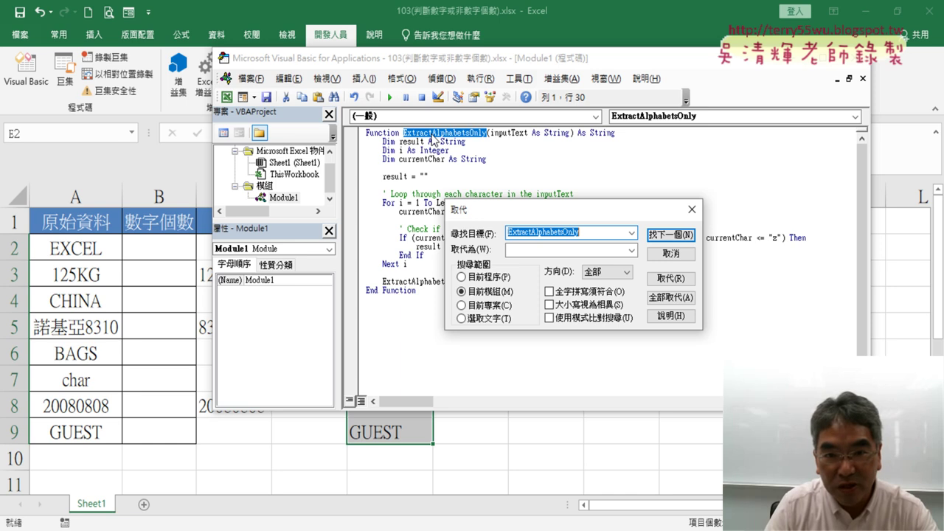
key("Tab")
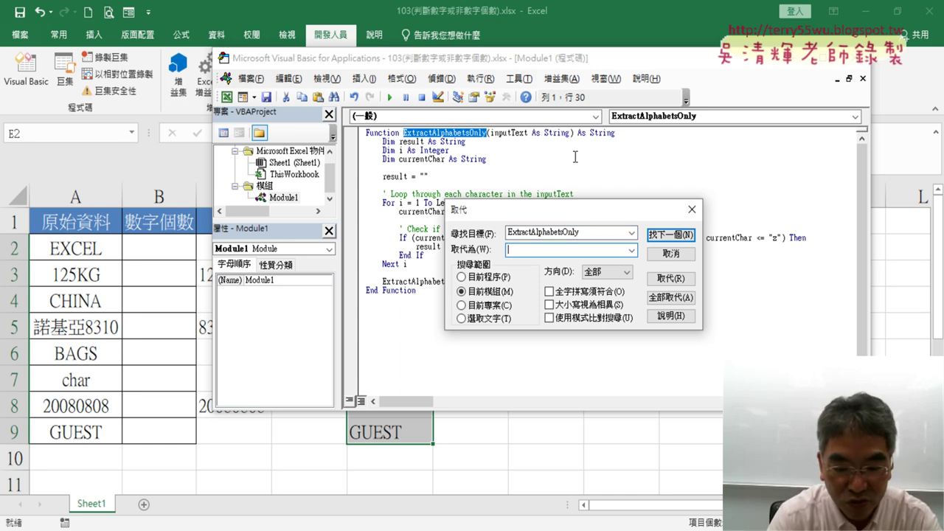
type("一")
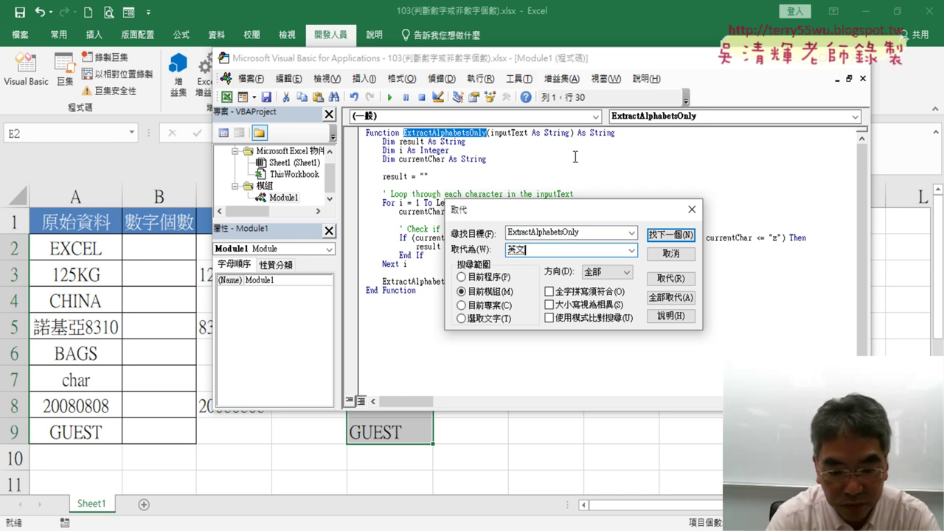
type("函數")
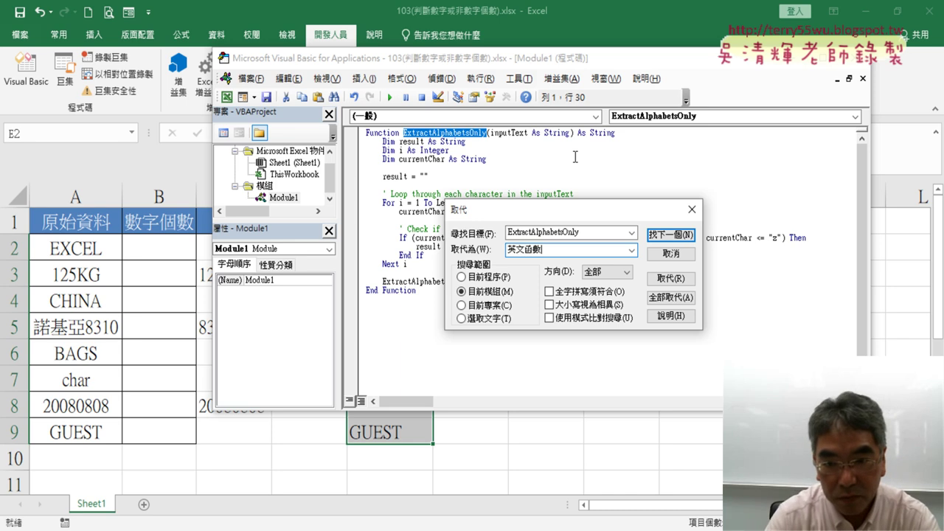
left_click(675, 297)
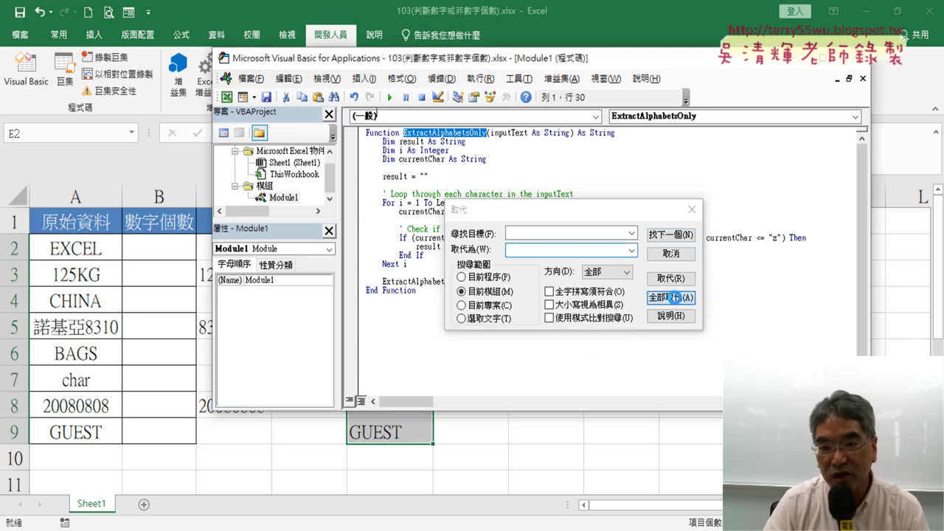
left_click(476, 325)
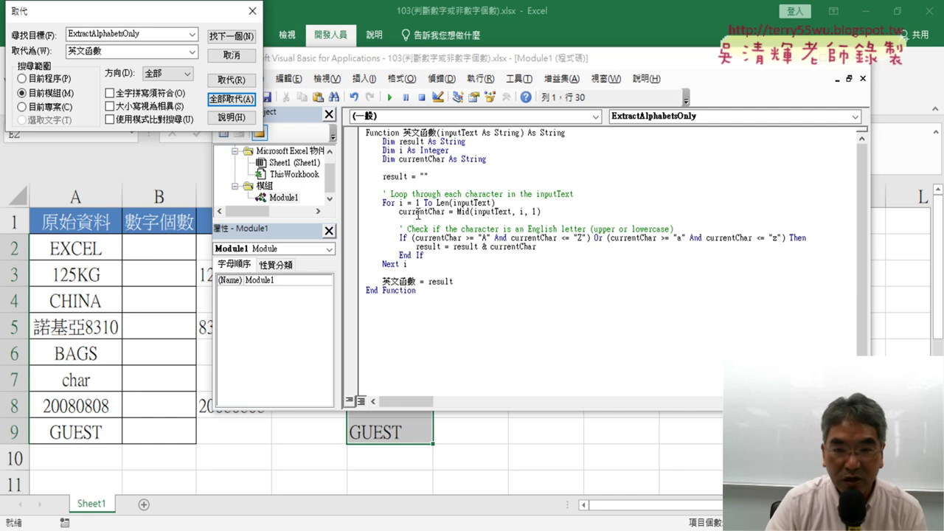
left_click(253, 10)
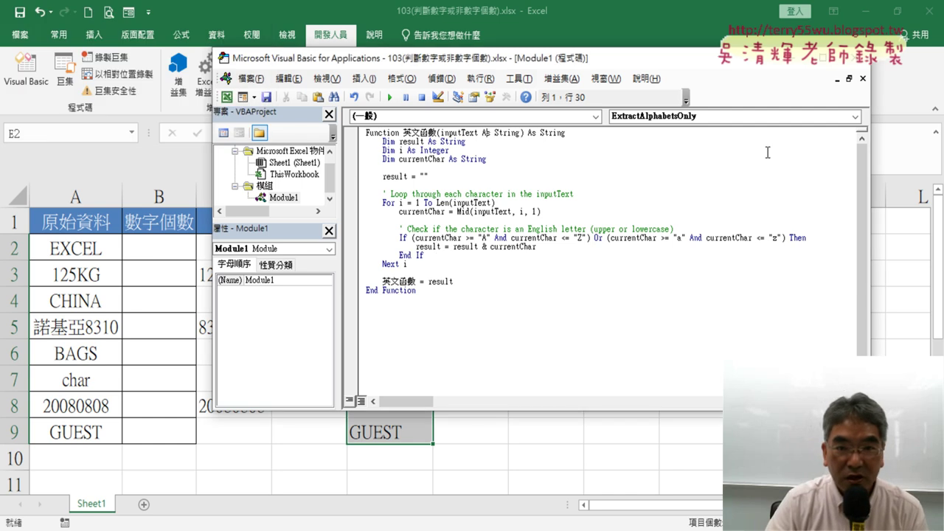
Delete the old ExtractAlphabetsOnly formula from cell E2
left_click_drag(555, 66, 869, 82)
left_click(398, 249)
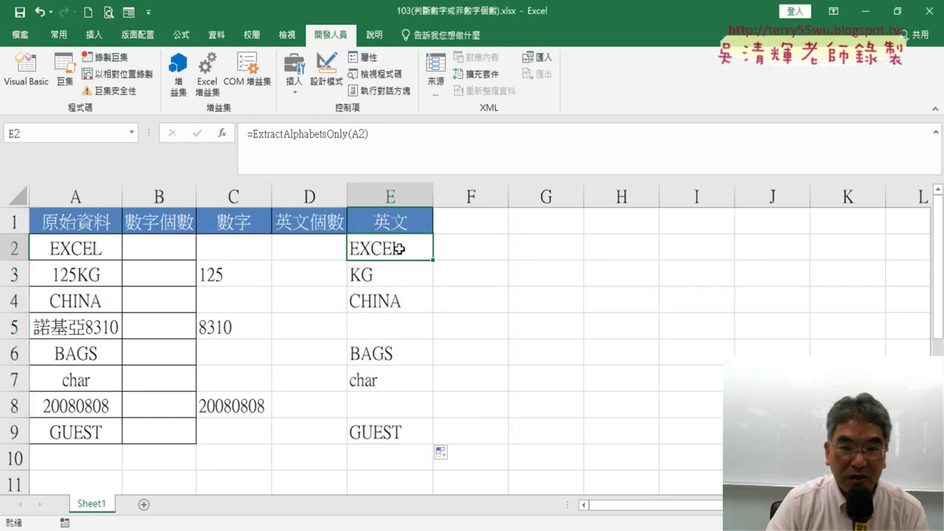
left_click(300, 133)
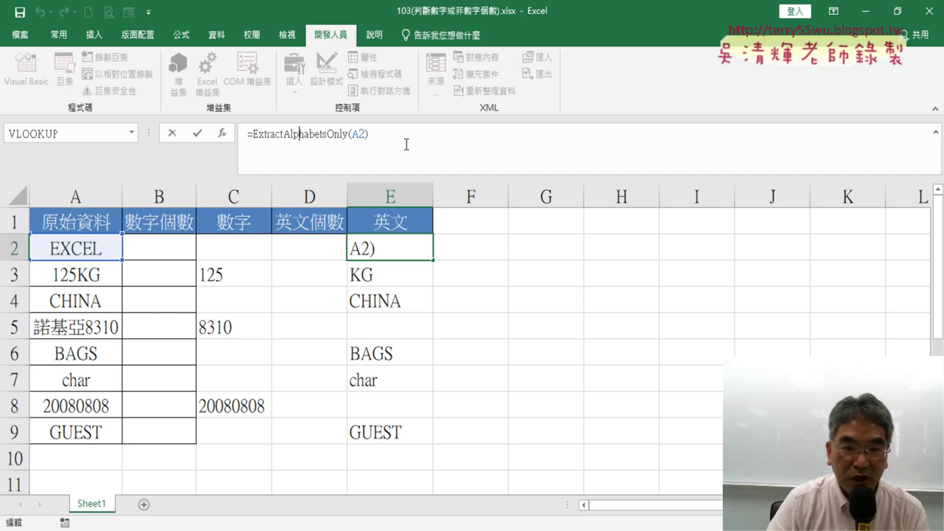
left_click_drag(405, 144, 247, 134)
key("Delete")
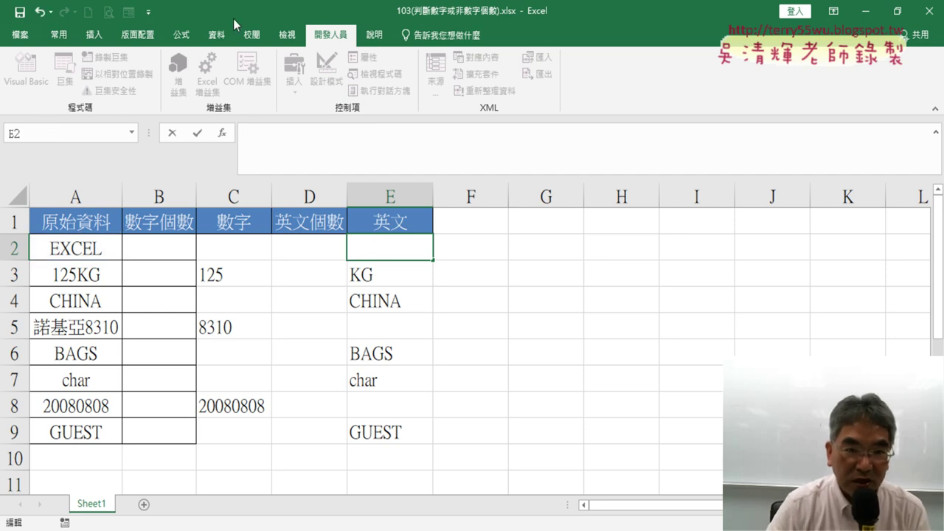
Enter =英文函數(A2) in E2 and fill it down to E9
left_click(221, 133)
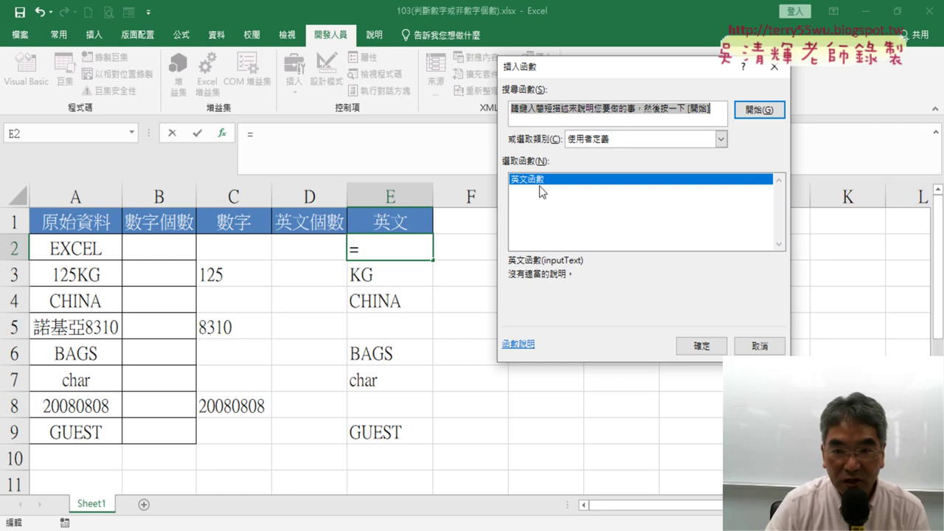
double_click(541, 190)
left_click(86, 253)
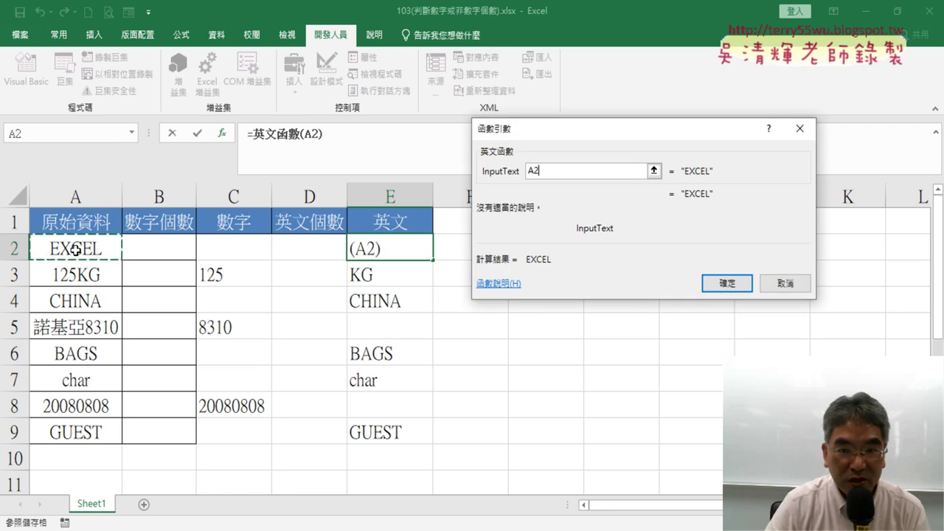
left_click(720, 284)
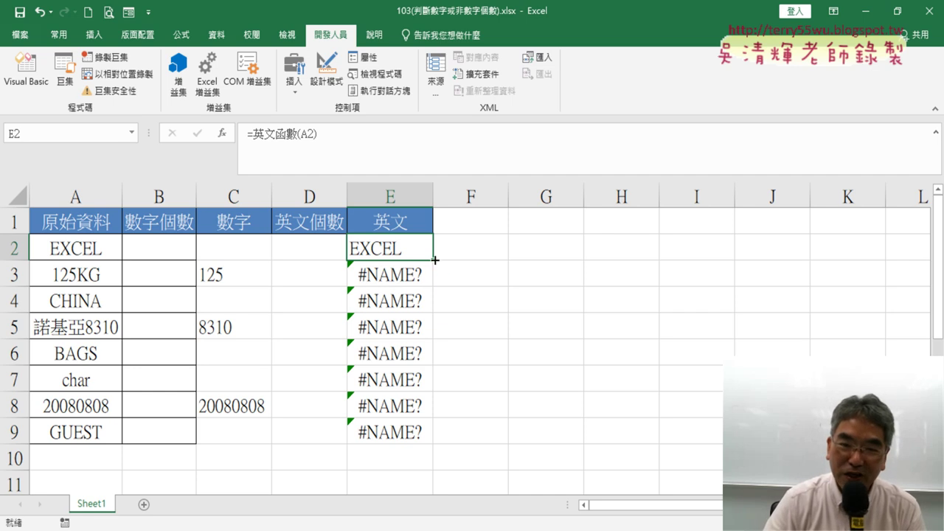
left_click_drag(436, 260, 435, 437)
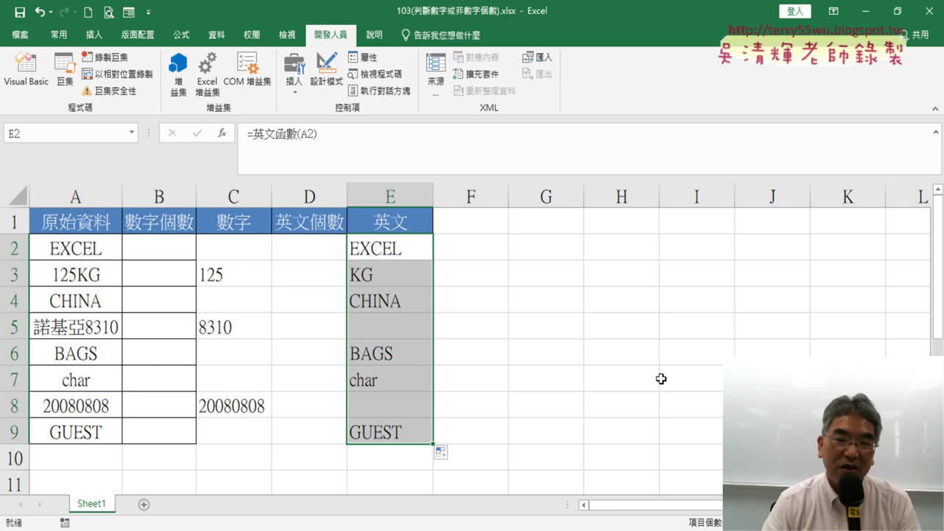
Duplicate the 英文函數 code below itself in Module1
left_click(26, 74)
left_click_drag(832, 326, 664, 131)
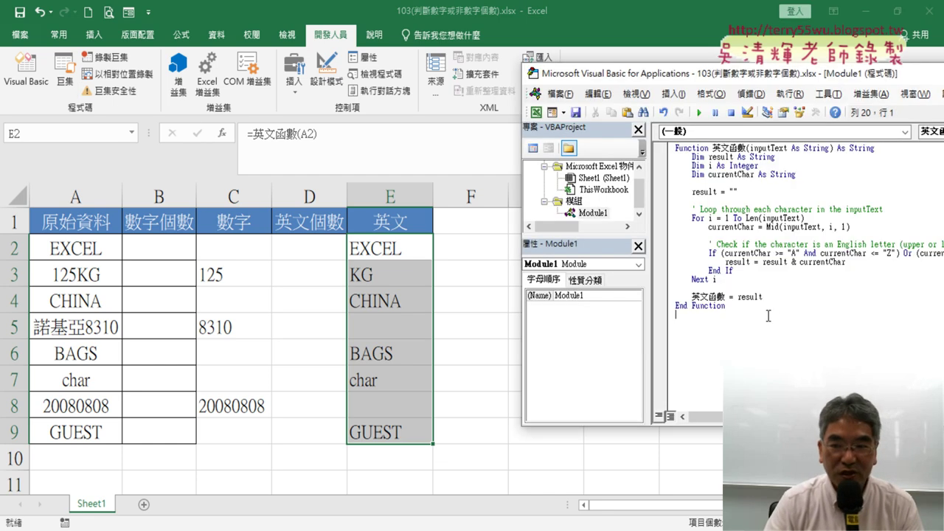
right_click(744, 174)
left_click(788, 183)
left_click(708, 330)
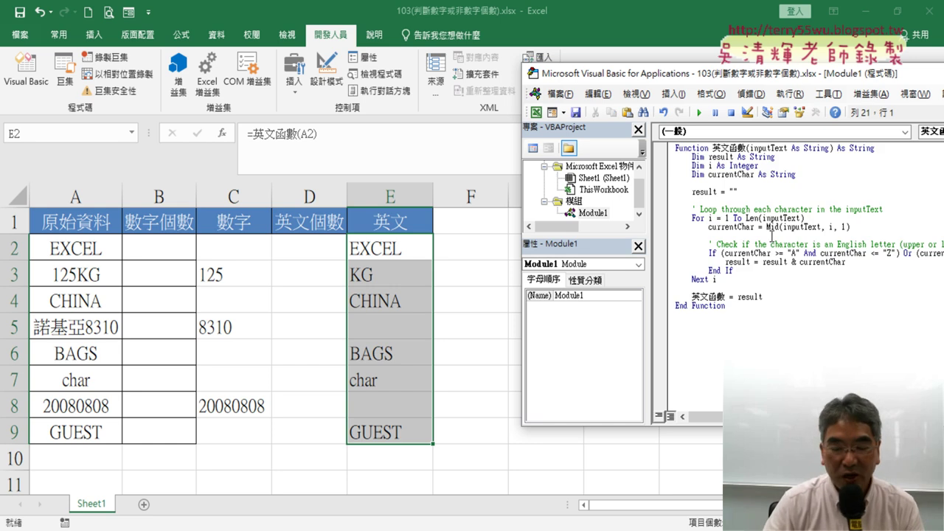
key("ctrl+v")
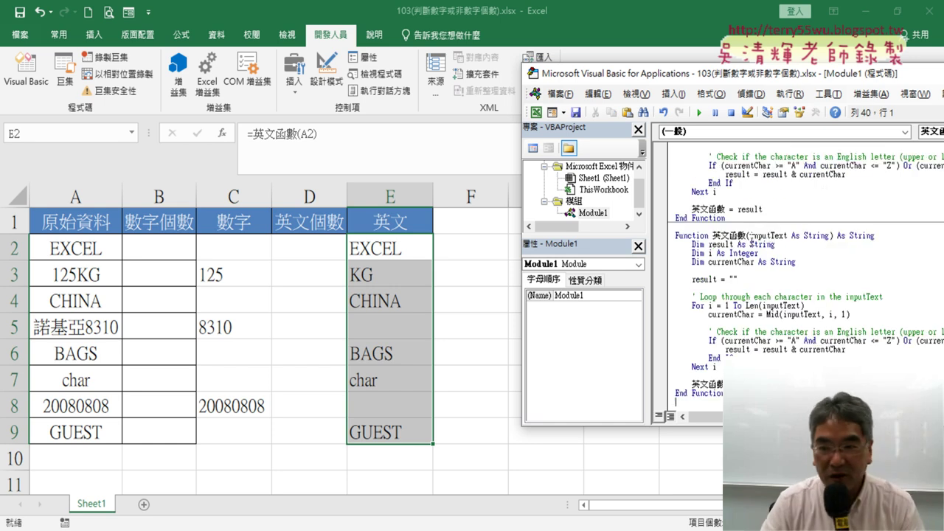
Rename the copy's function name and return line to 數字函數
left_click_drag(714, 235, 723, 235)
type("ㄕ")
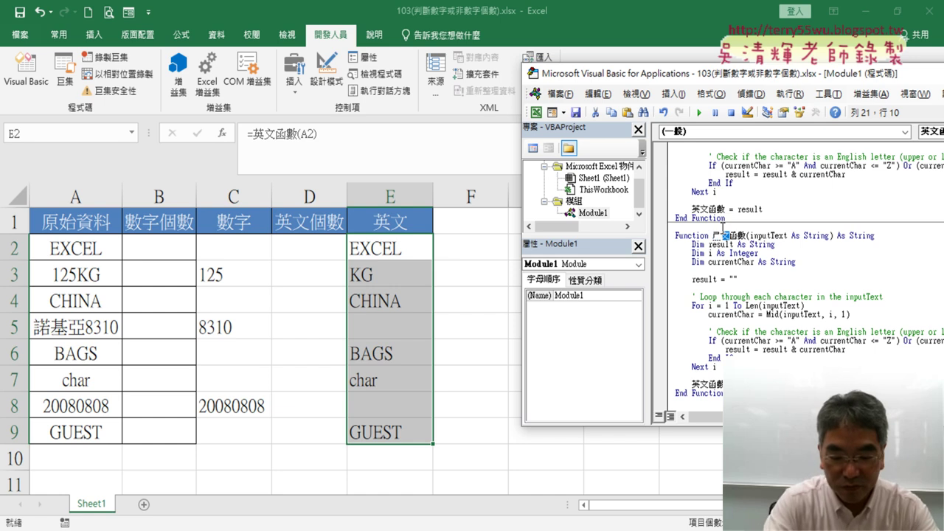
type("ㄨˋㄗ")
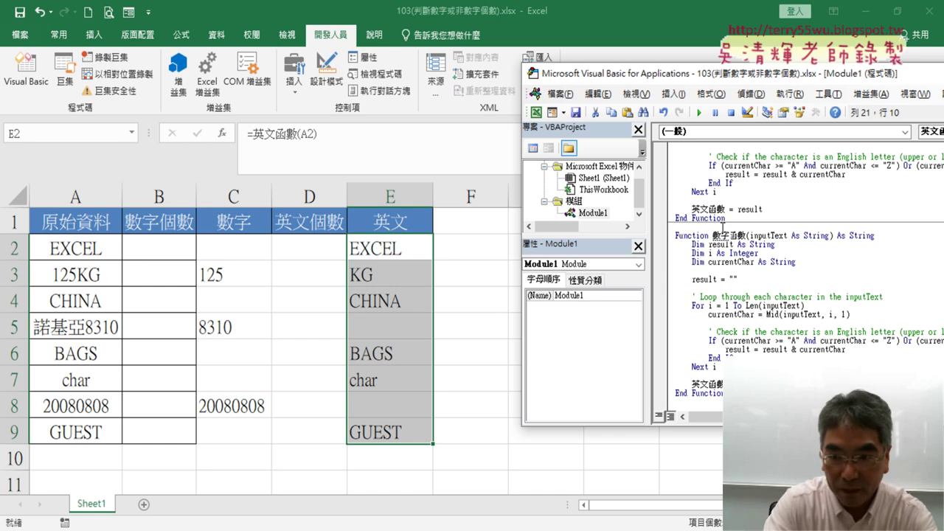
left_click_drag(764, 84, 496, 76)
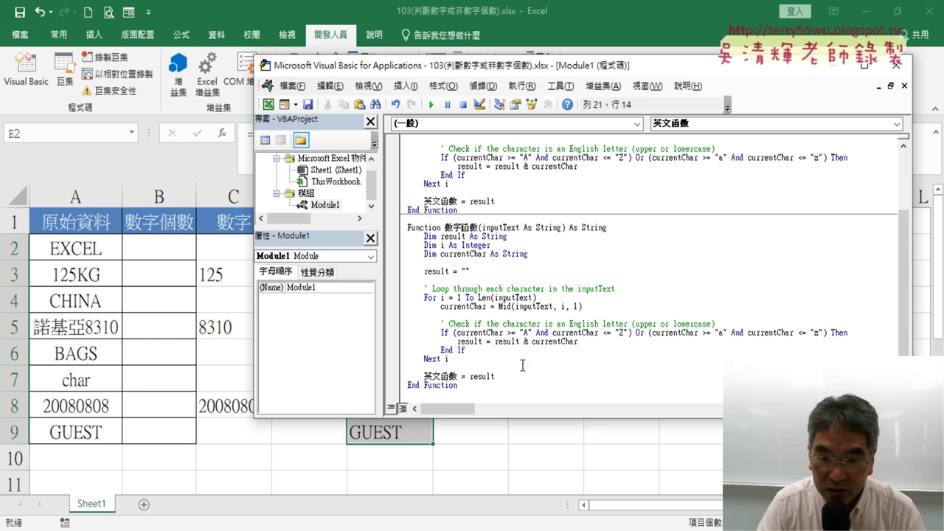
left_click_drag(441, 376, 424, 376)
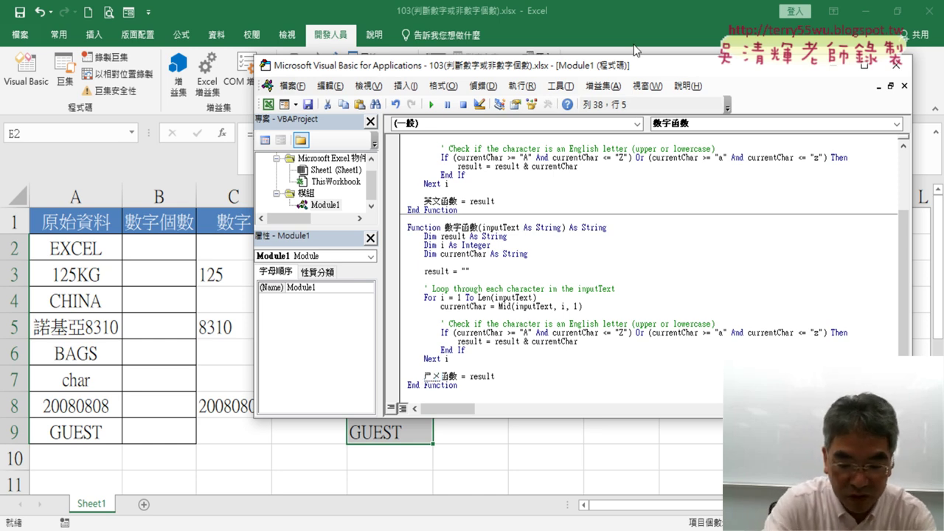
type("數字")
left_click(570, 324)
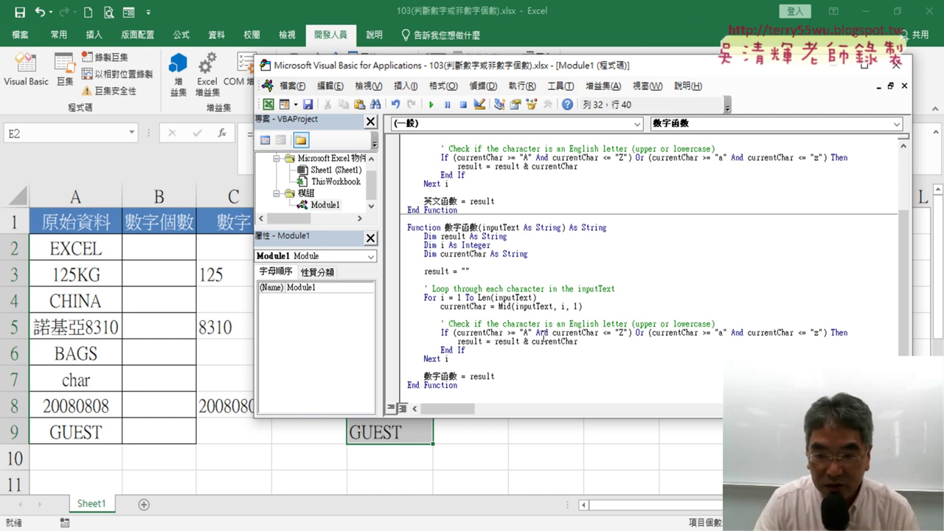
Remove the lowercase Or clause and change "A"/"Z" to "0"/"9" in 數字函數's If line
left_click_drag(633, 332, 831, 332)
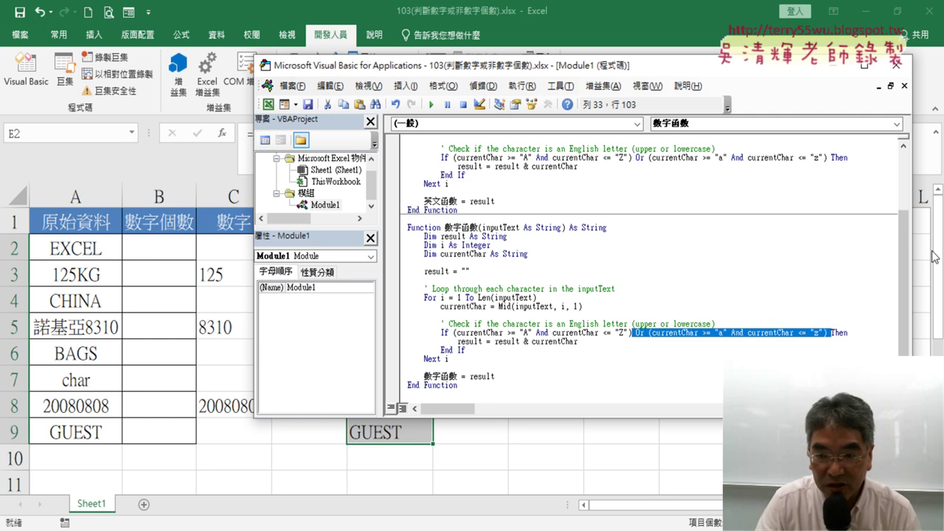
key("Delete")
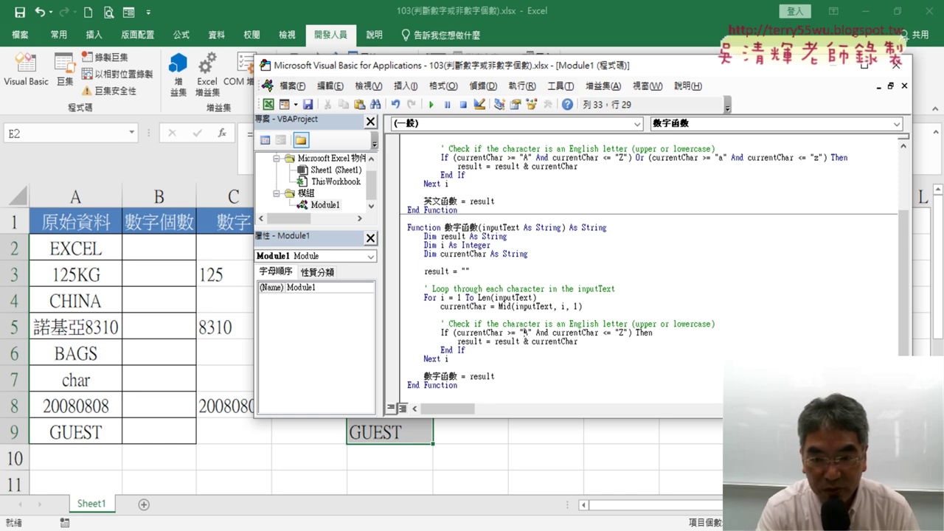
key("Delete")
type("0")
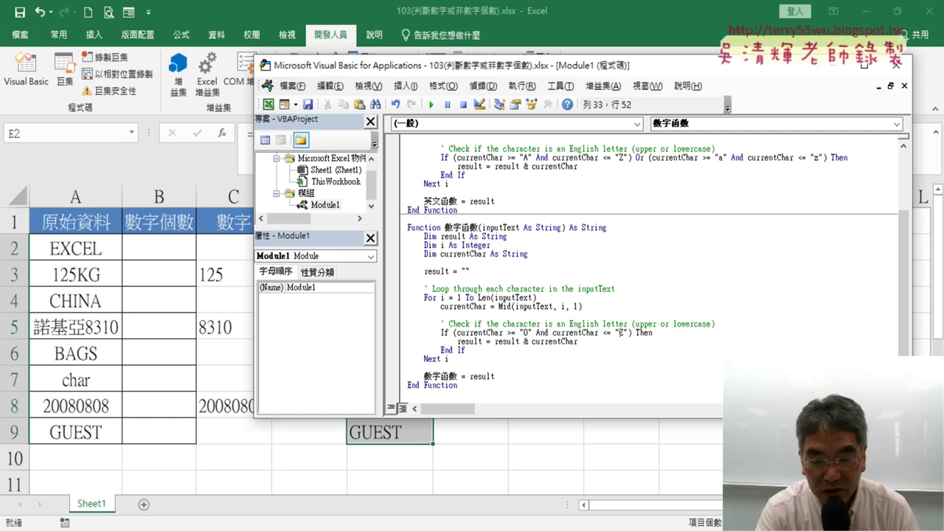
type("9")
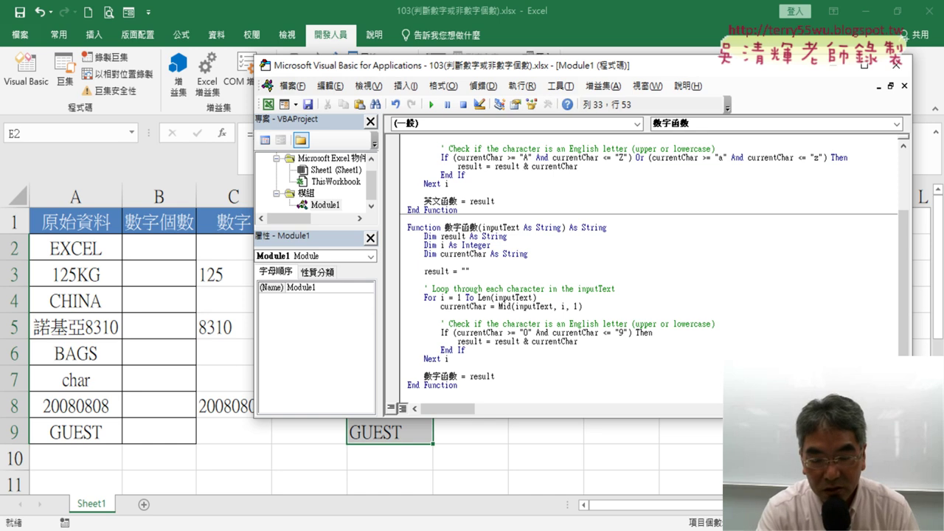
left_click(579, 342)
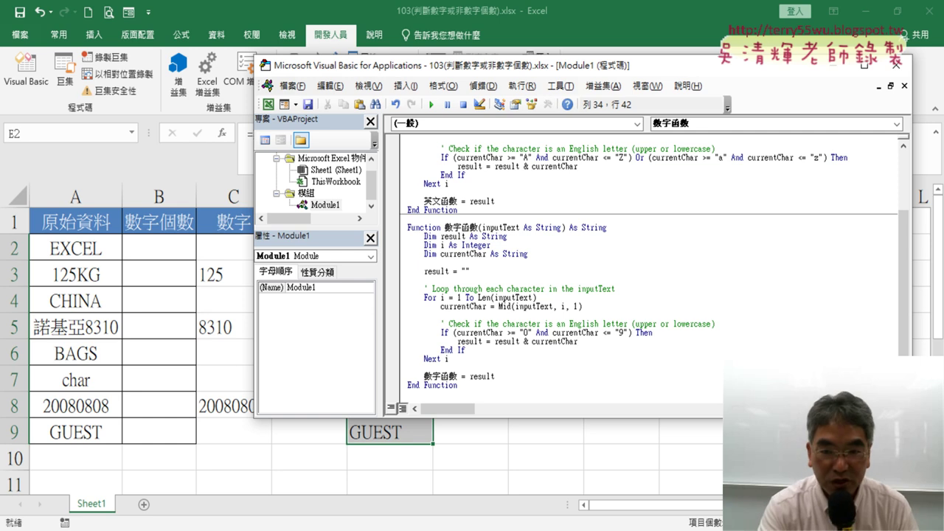
Clear the old digit formulas from C2:C9
left_click_drag(234, 243, 233, 440)
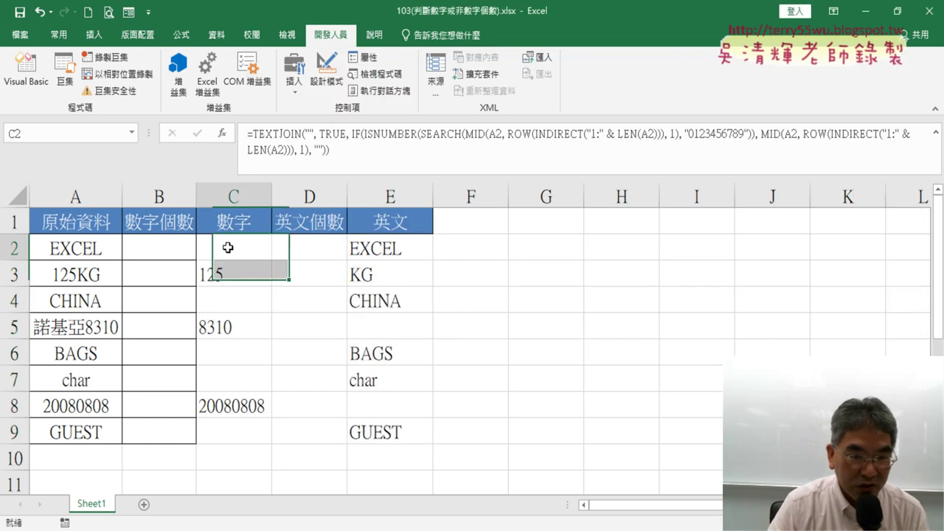
key("Delete")
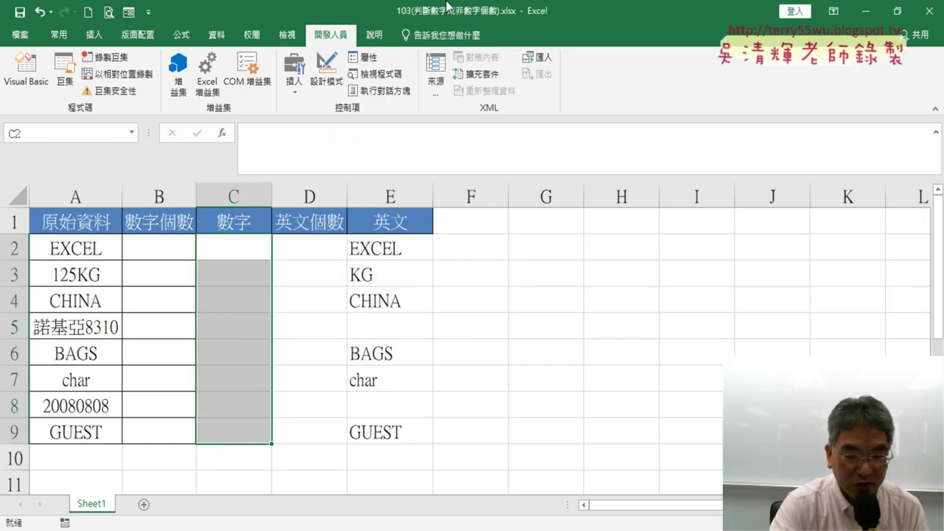
left_click(227, 242)
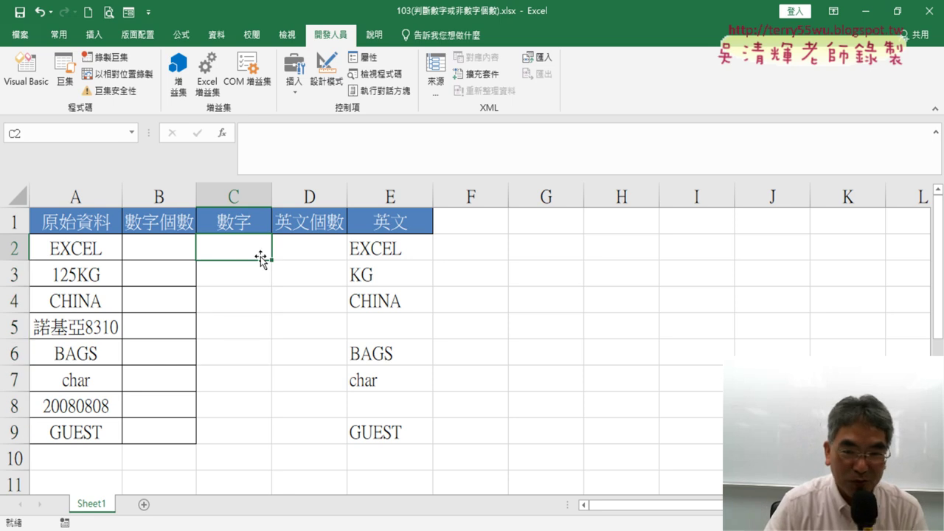
Enter =數字函數(A2) in C2, fill it to C9 for 125, 8310 and 20080808, then reopen the macro code
left_click(221, 133)
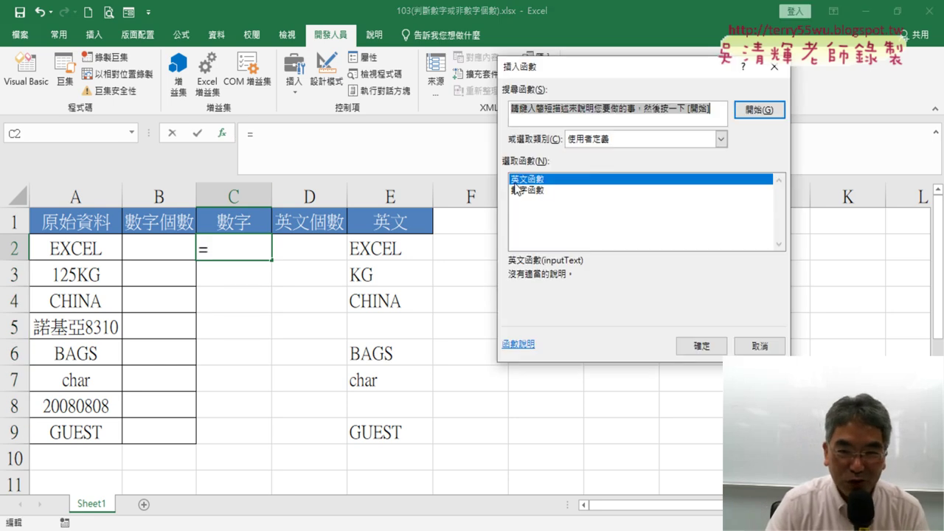
double_click(543, 190)
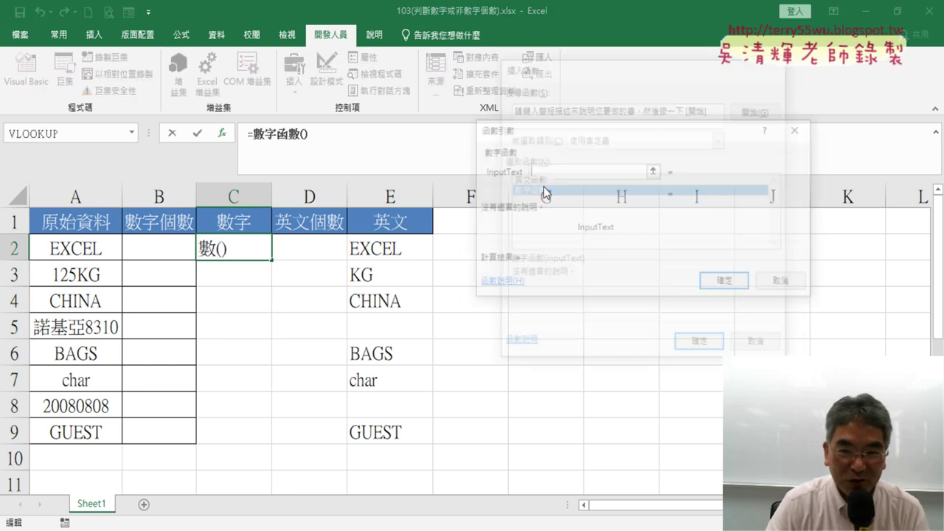
left_click(98, 258)
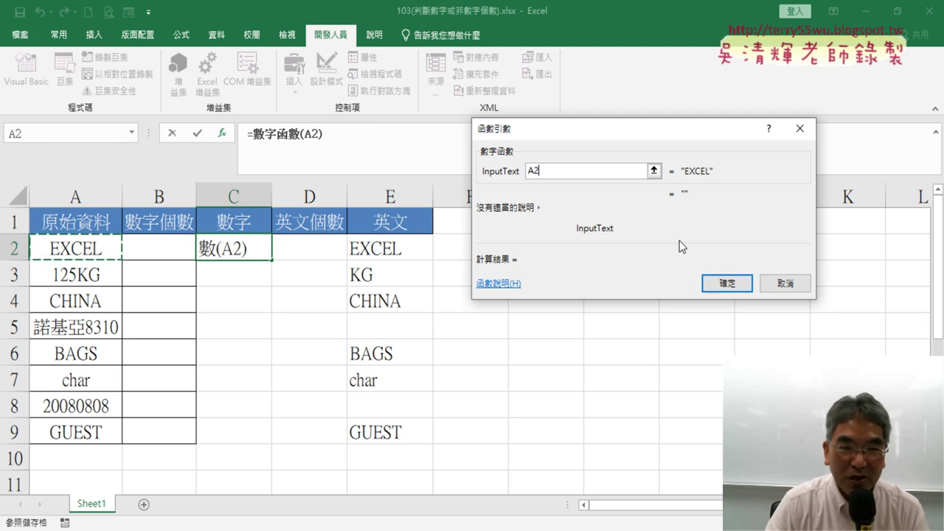
left_click(722, 292)
left_click_drag(277, 262, 308, 430)
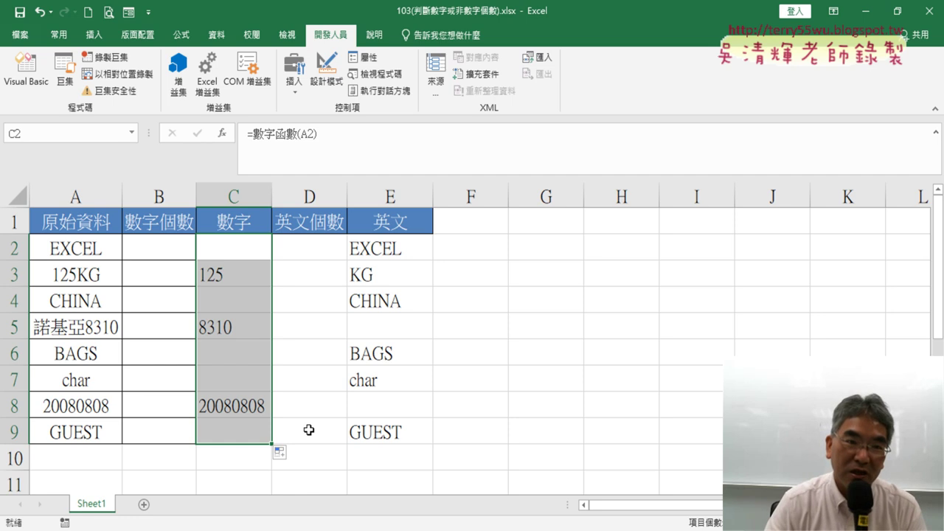
left_click(45, 97)
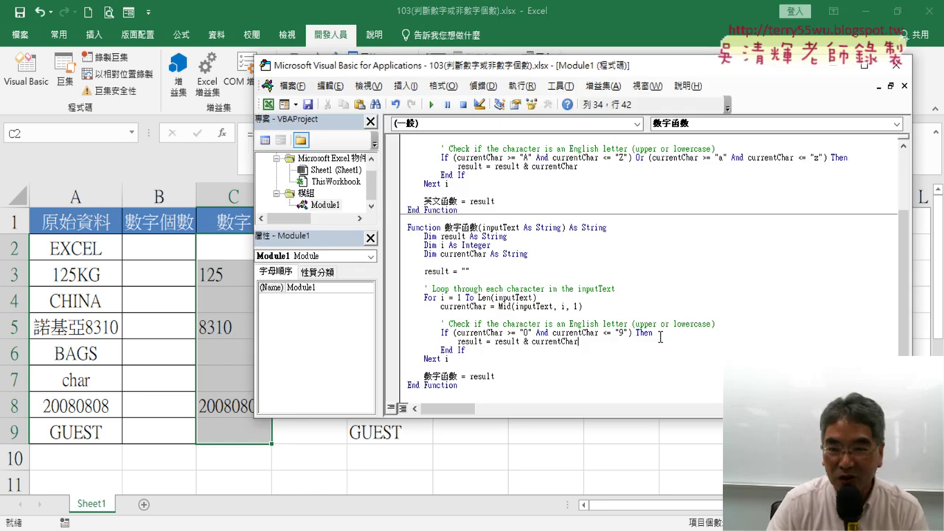
Switch from the VBA code to the ChatGPT conversation showing the ExtractAlphabetsOnly reply
scroll(676, 335, "up", 3)
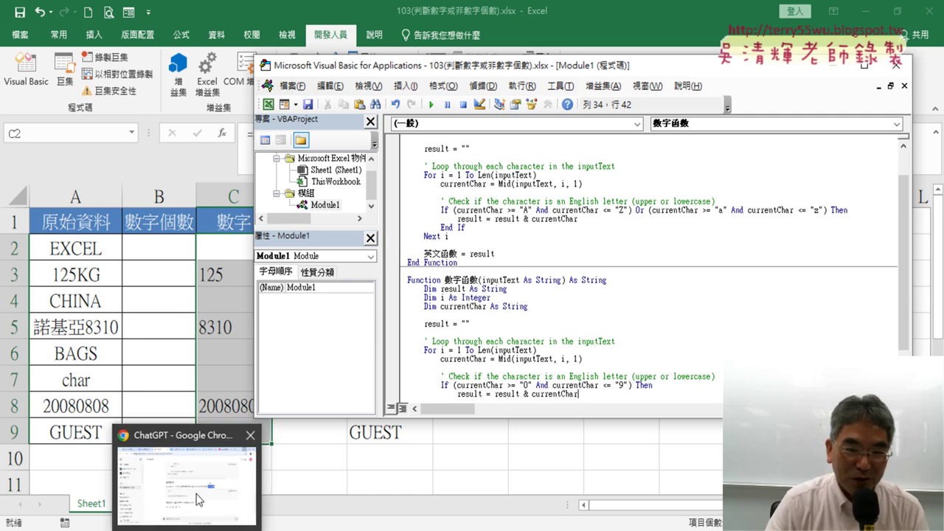
left_click(188, 480)
scroll(301, 254, "up", 3)
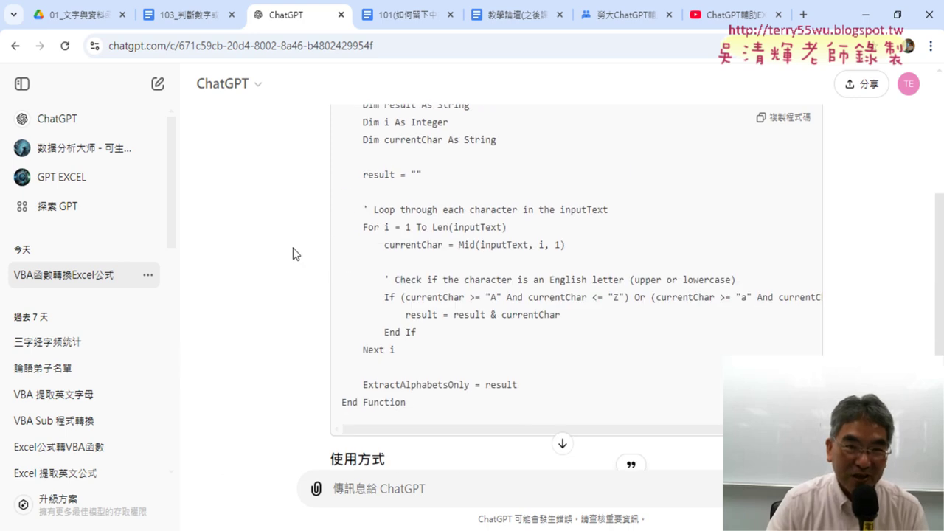
Select the TEXTJOIN letter-extraction formula in the 101 document, then move the ChatGPT tab after it
left_click(404, 16)
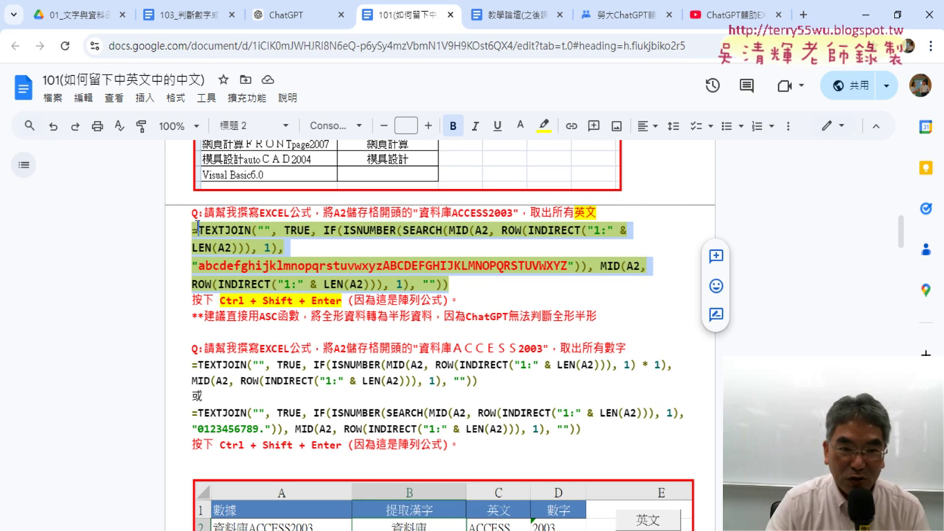
left_click_drag(190, 226, 448, 284)
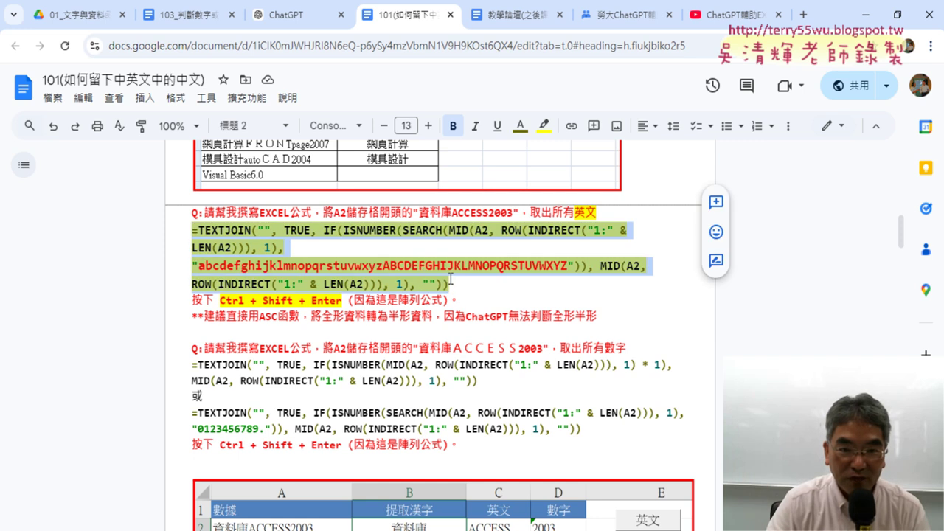
left_click_drag(301, 17, 410, 16)
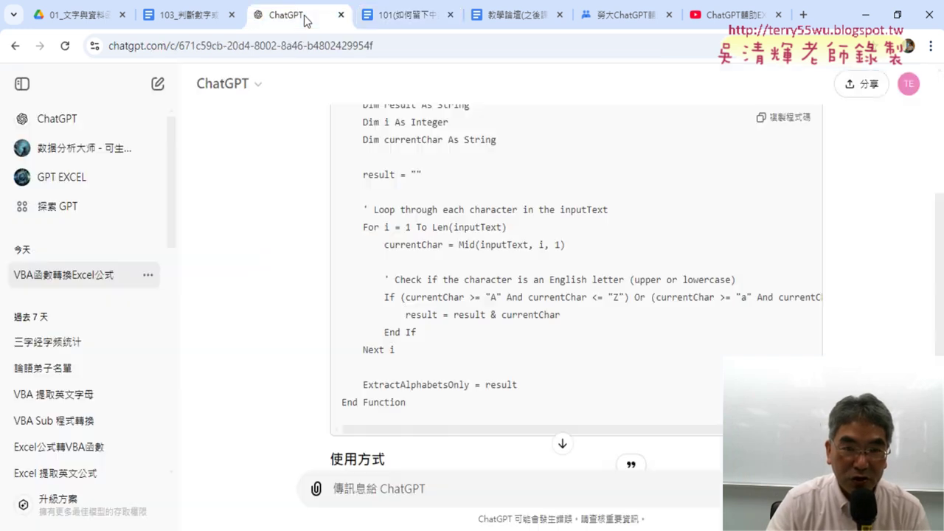
Scroll up to the first ChatGPT prompt and highlight its =TEXTJOIN formula
scroll(631, 223, "up", 5)
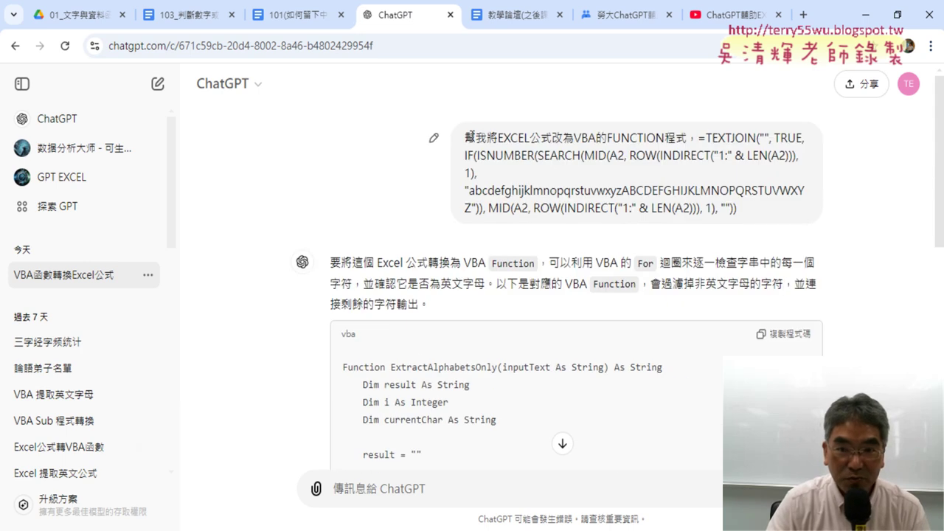
mouse_move(499, 138)
left_mouse_down()
mouse_move(687, 138)
mouse_move(753, 203)
left_mouse_up()
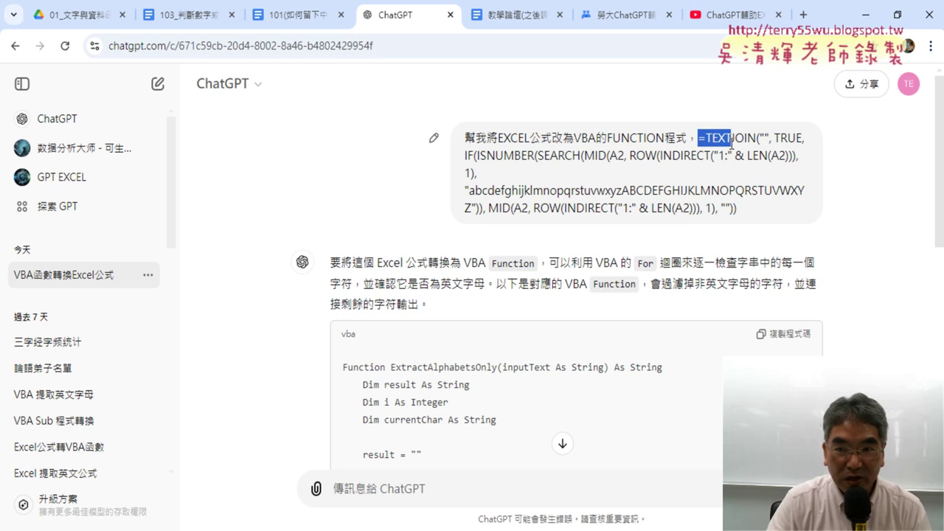